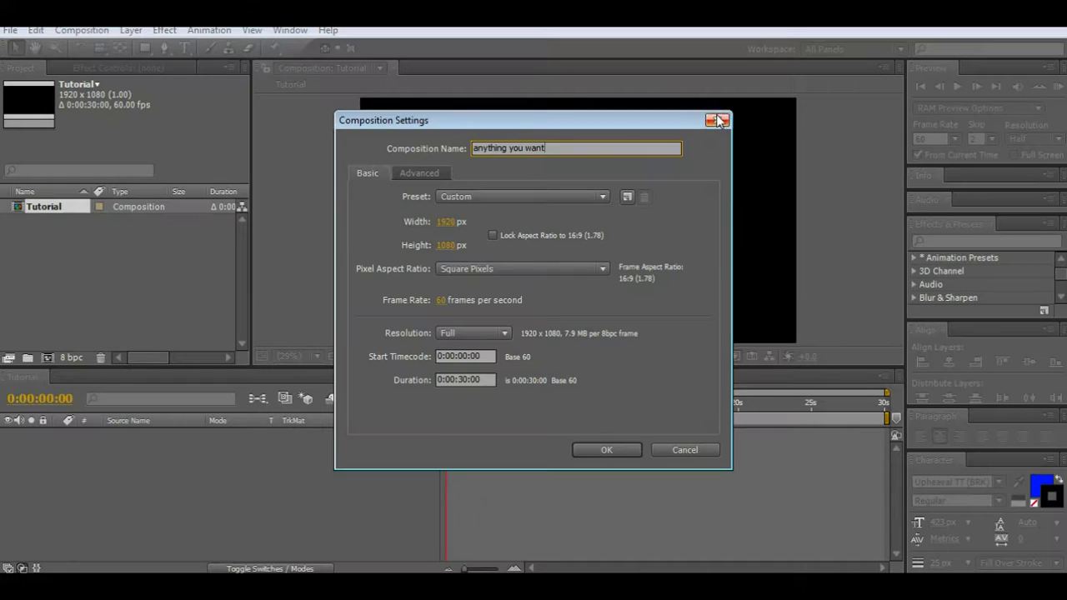
Dismiss the composition settings without changes and add a new text layer to the Tutorial composition.
left_click(721, 121)
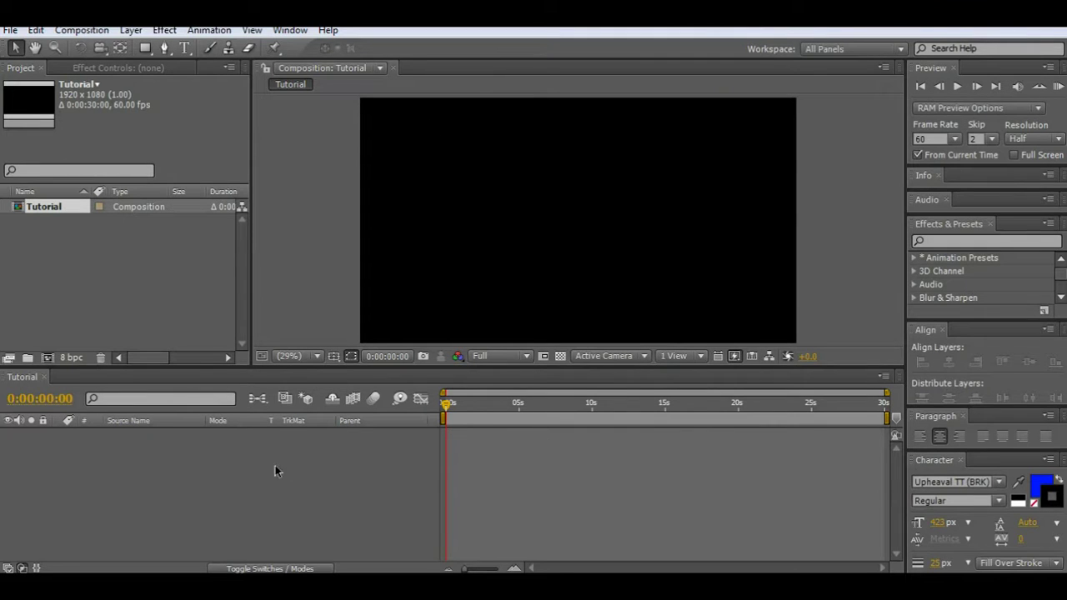
right_click(179, 458)
mouse_move(231, 423)
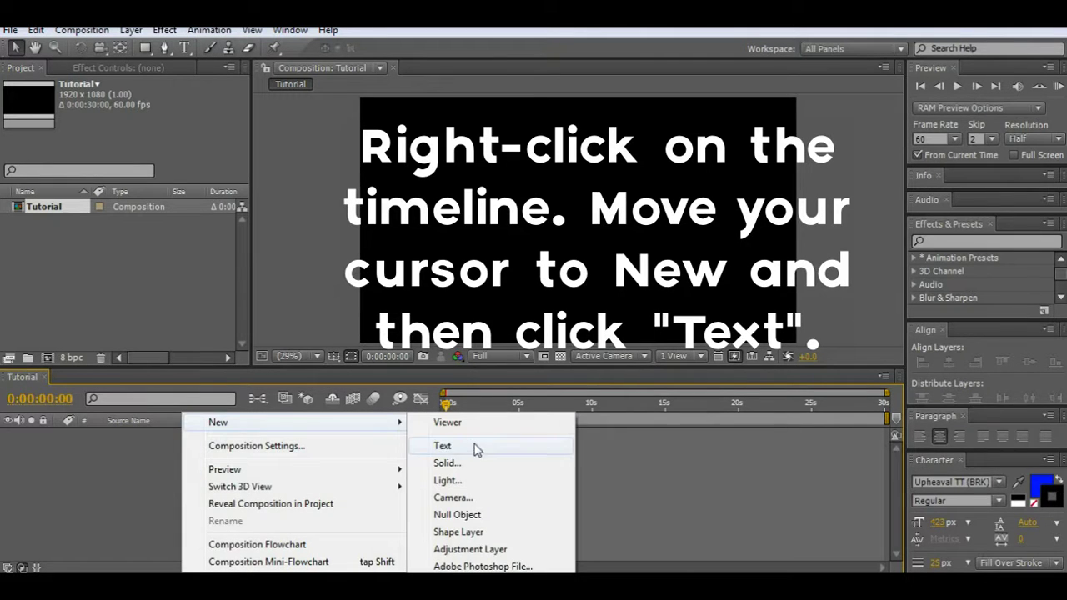
left_click(442, 448)
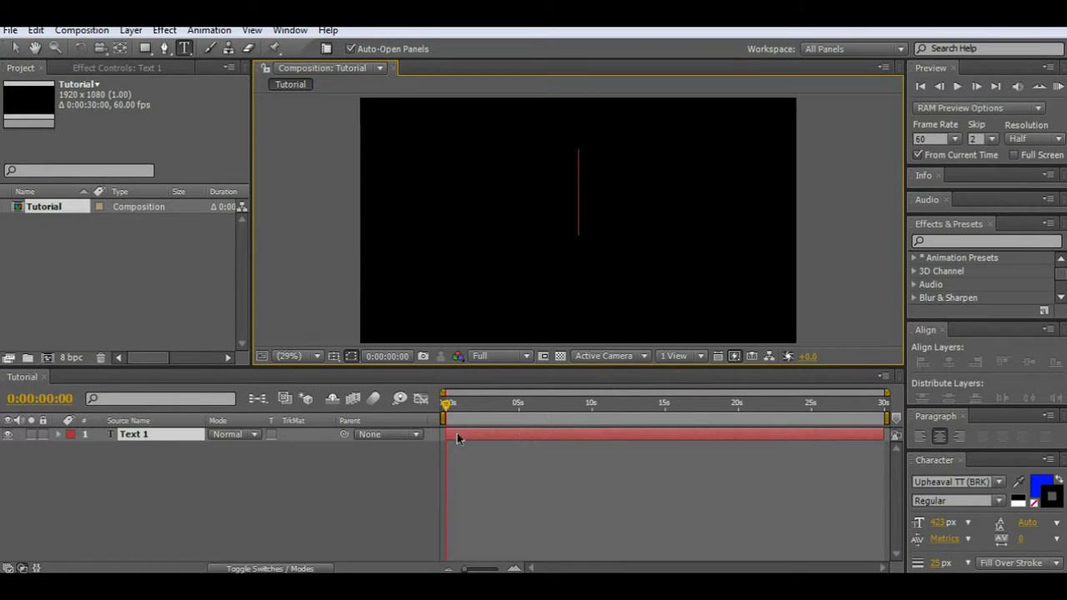
Open the empty text layer for editing with the full set of character options in view, and enter TEXT.
left_click(177, 435)
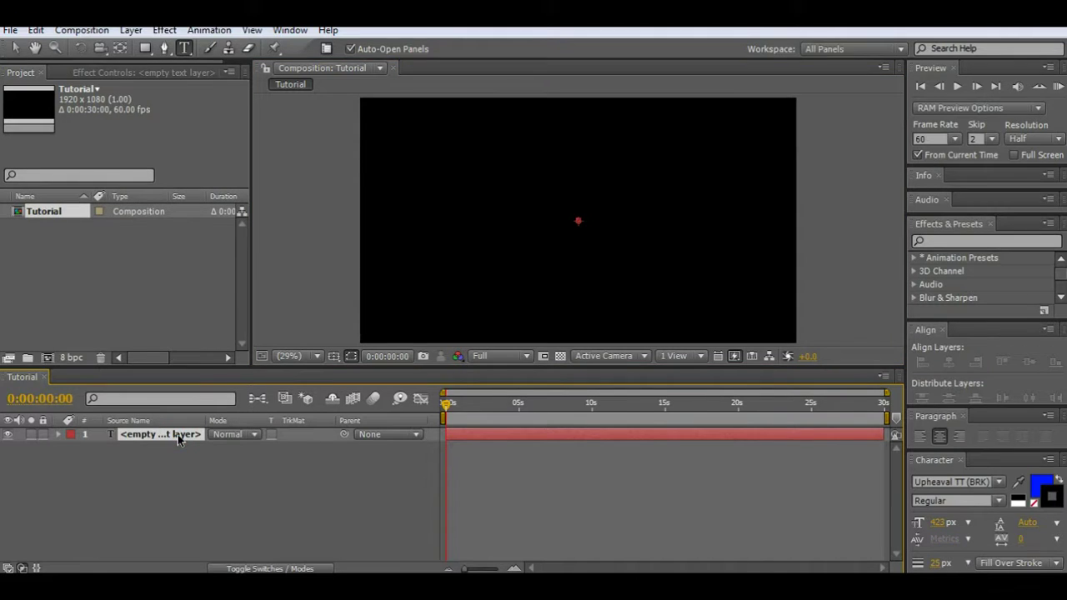
double_click(152, 435)
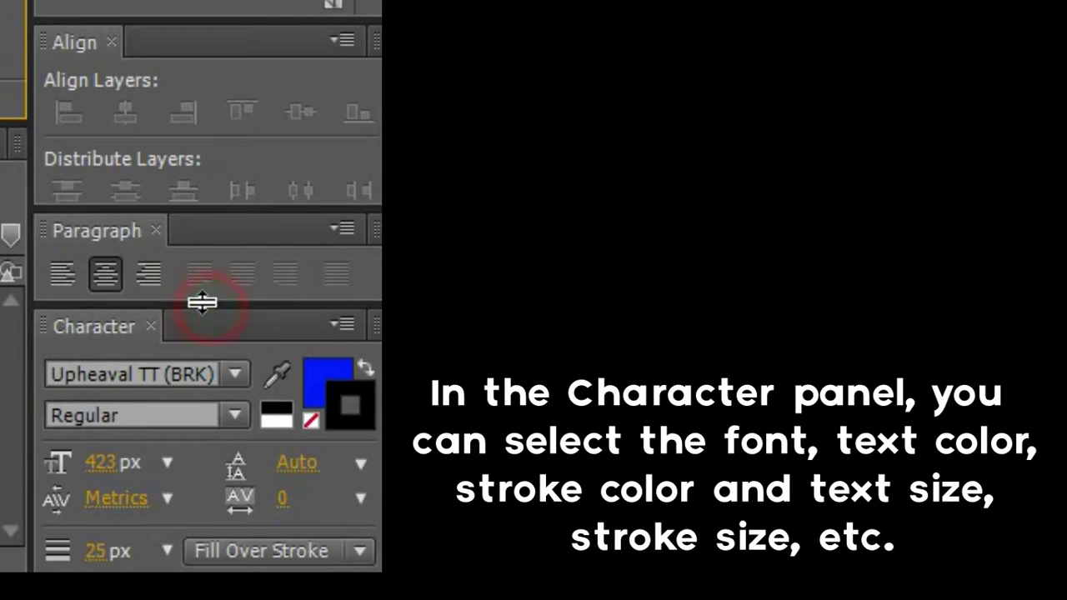
left_click_drag(203, 303, 205, 42)
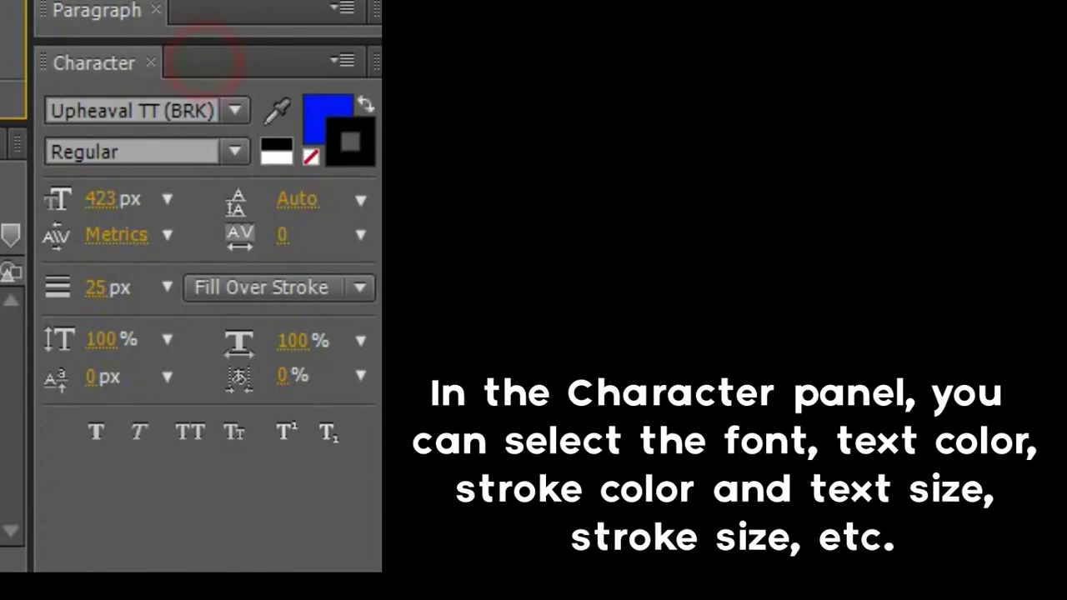
left_click(83, 64)
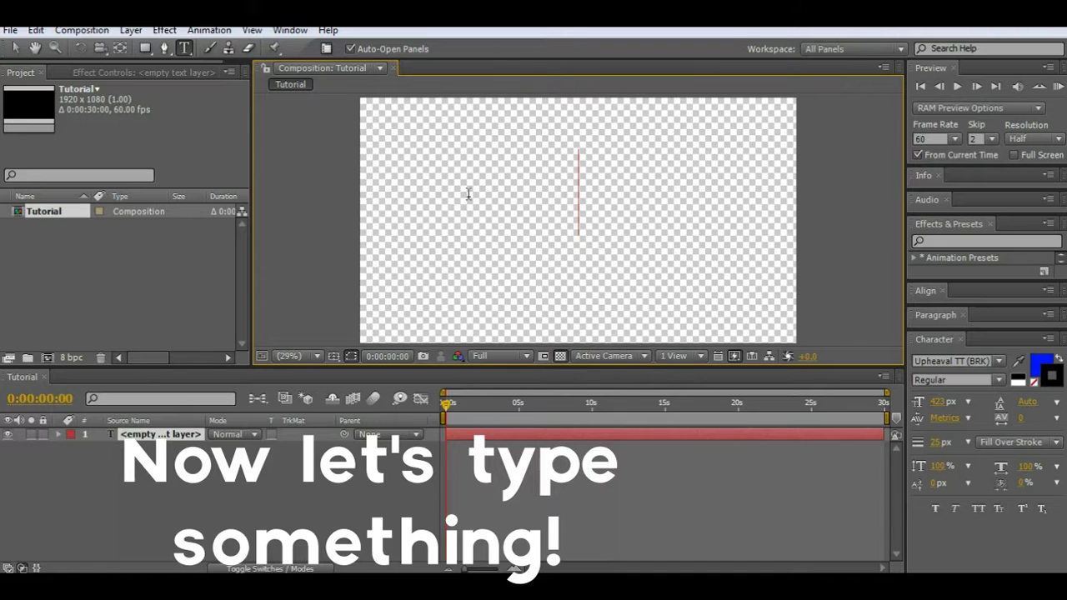
type("TEXT")
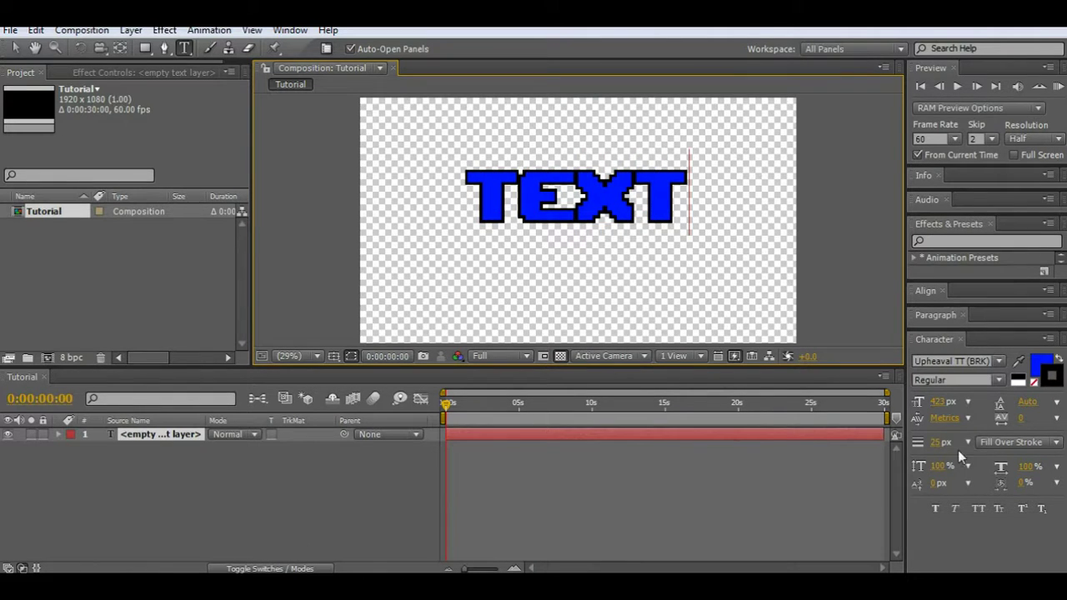
Try to change the text's fill color to light blue 00D8FF while the text is still being edited.
left_click(1011, 377)
left_click(1034, 367)
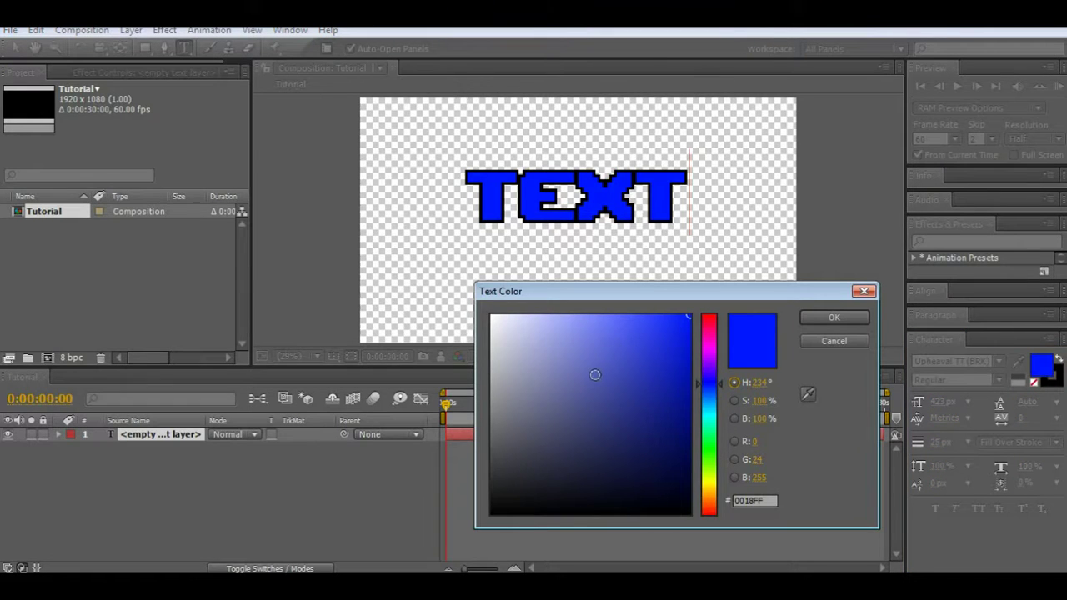
mouse_move(696, 403)
left_mouse_down()
mouse_move(708, 421)
mouse_move(711, 398)
mouse_move(715, 410)
left_mouse_up()
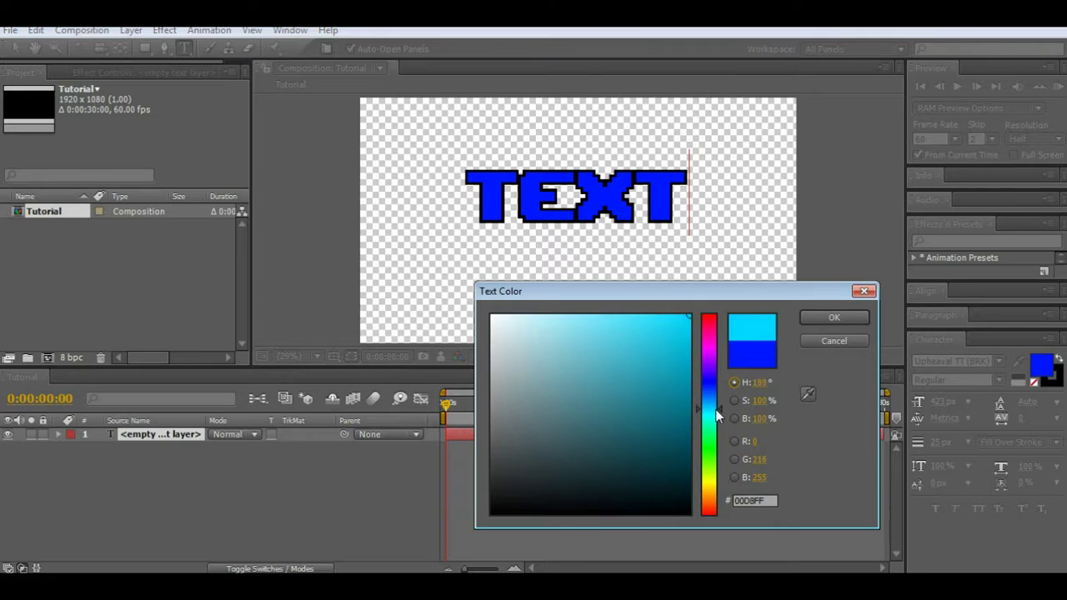
left_click(833, 318)
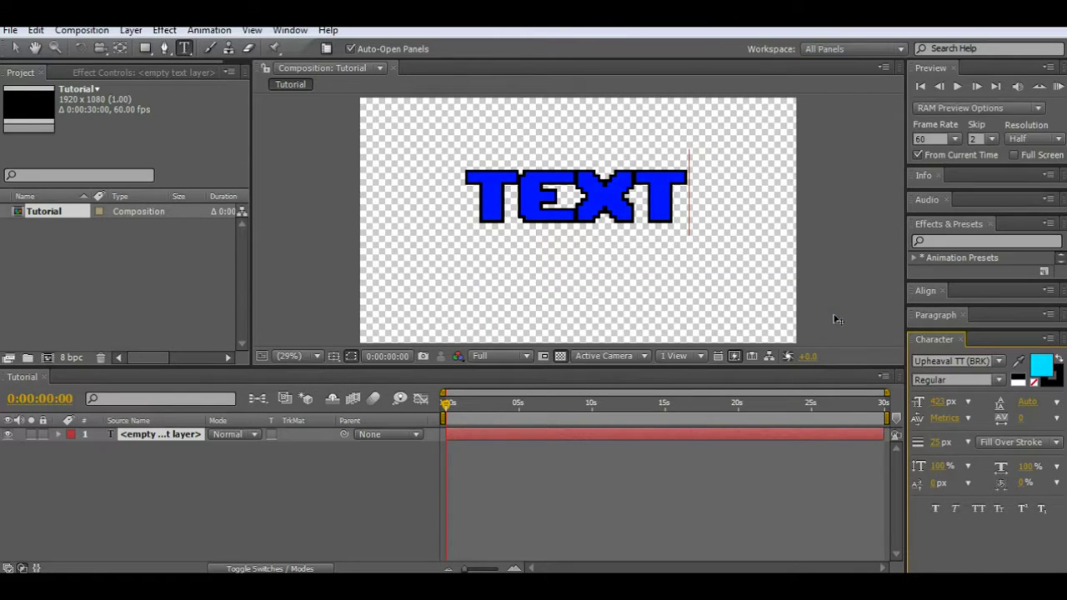
Select the TEXT layer and set its fill color to cyan 00FFFC.
left_click(155, 436)
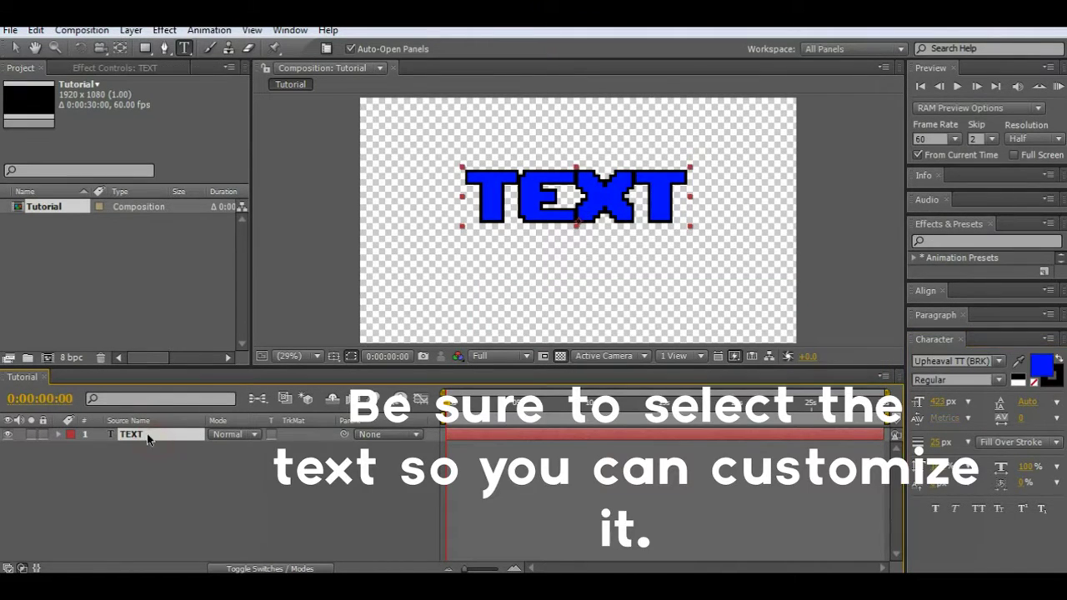
left_click(1041, 364)
left_click(709, 414)
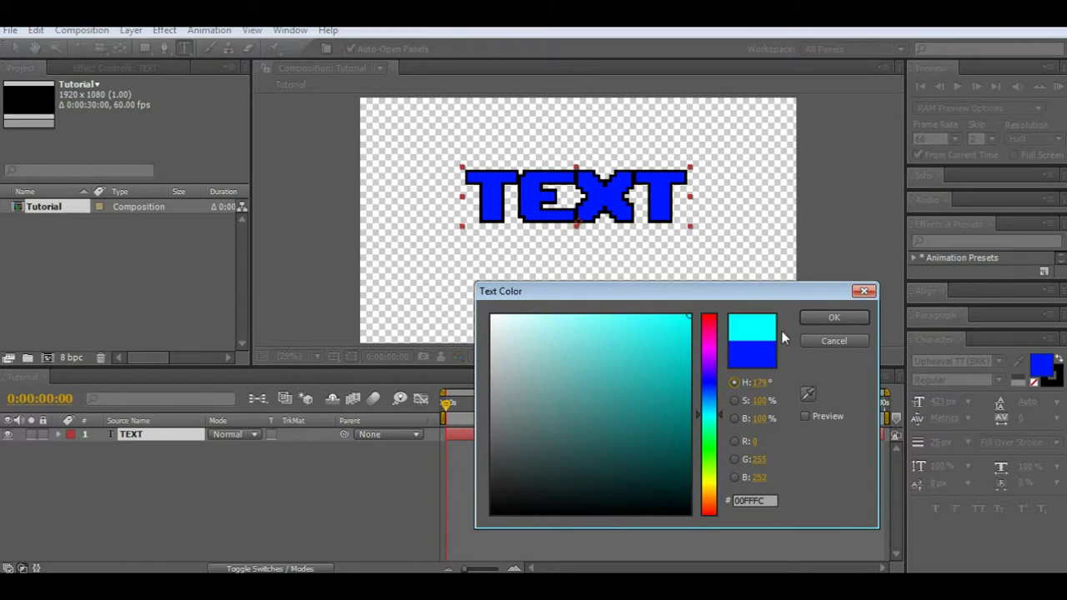
left_click(834, 319)
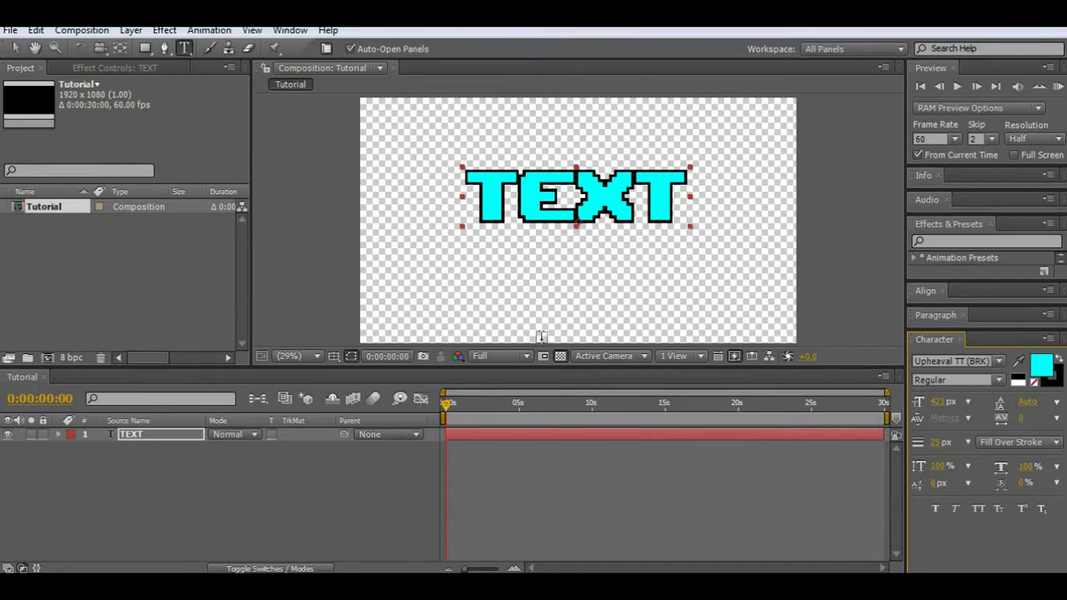
Try thicker and thinner stroke widths on the TEXT layer, then return the stroke to 25 px.
left_click(940, 443)
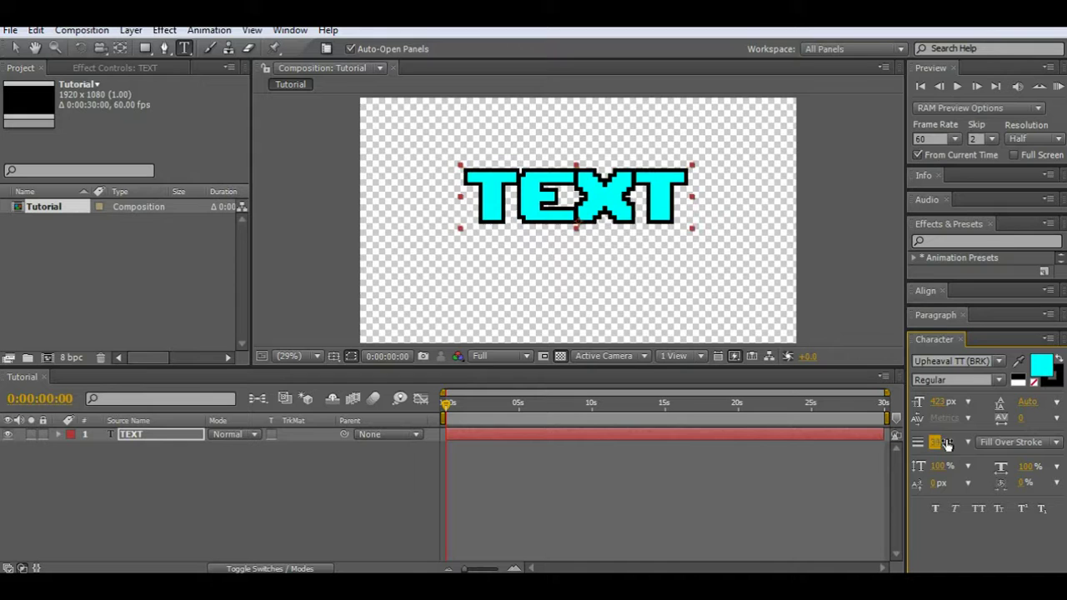
type("5")
key("Return")
scroll(939, 448, "up", 2)
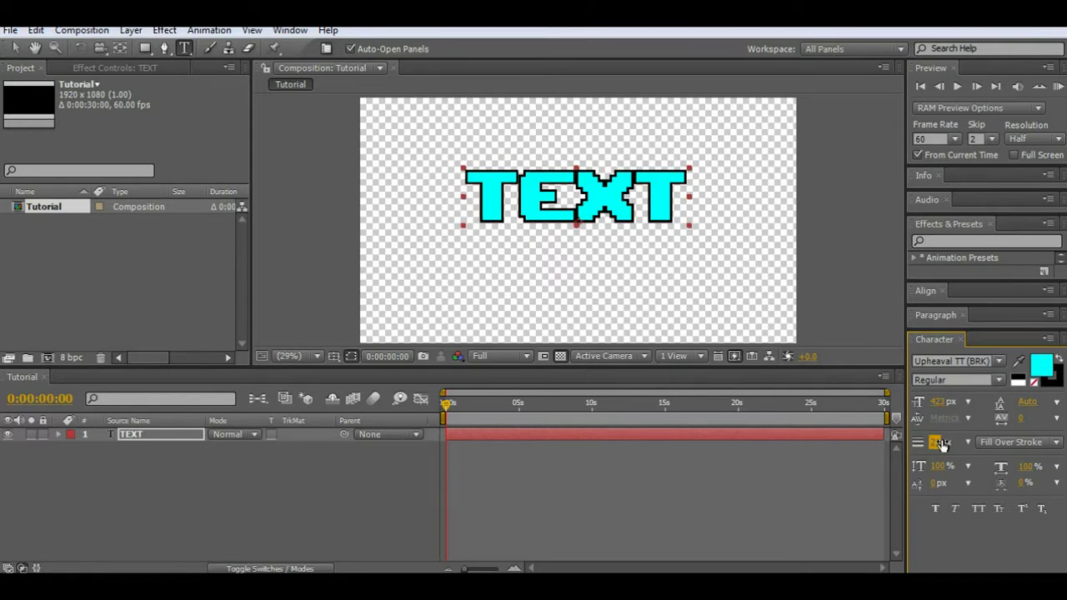
scroll(937, 448, "down", 1)
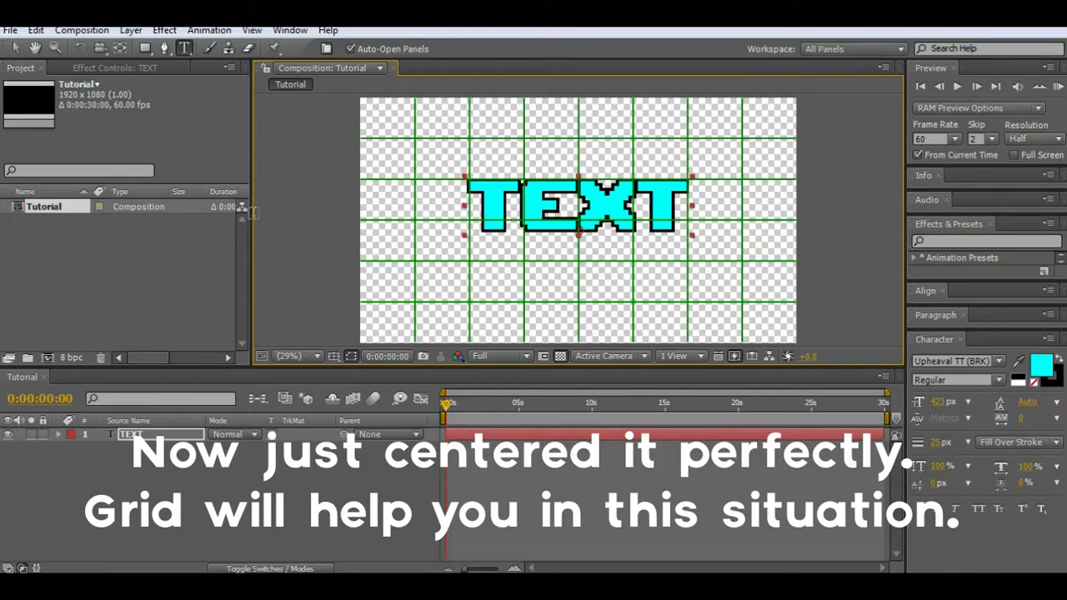
Move the text down to the frame's center using the grid as reference, and hide the proportional grid.
left_click_drag(581, 235, 581, 249)
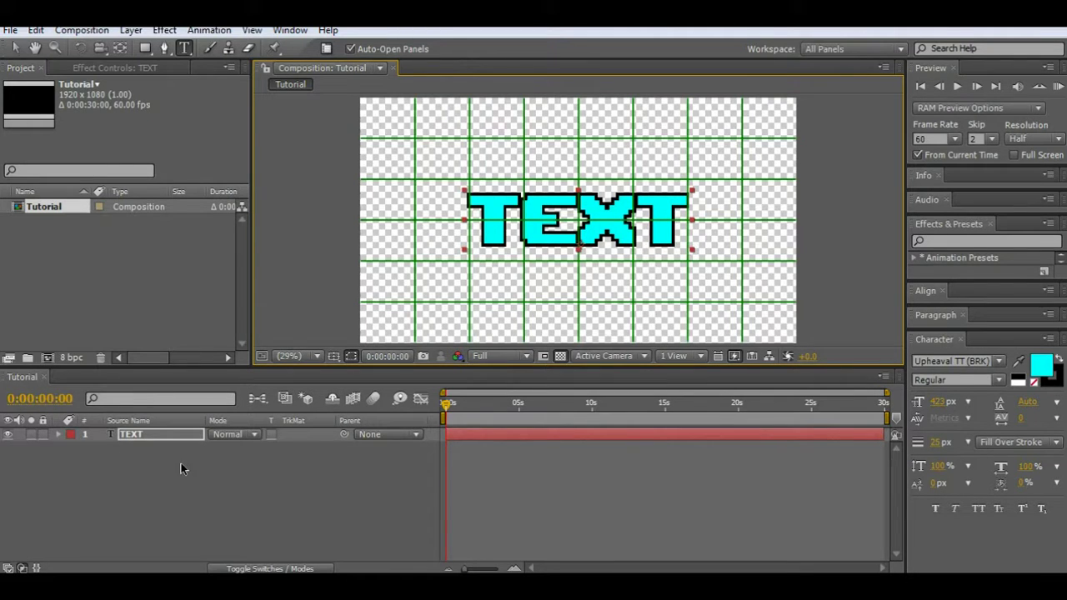
left_click(181, 464)
left_click(333, 356)
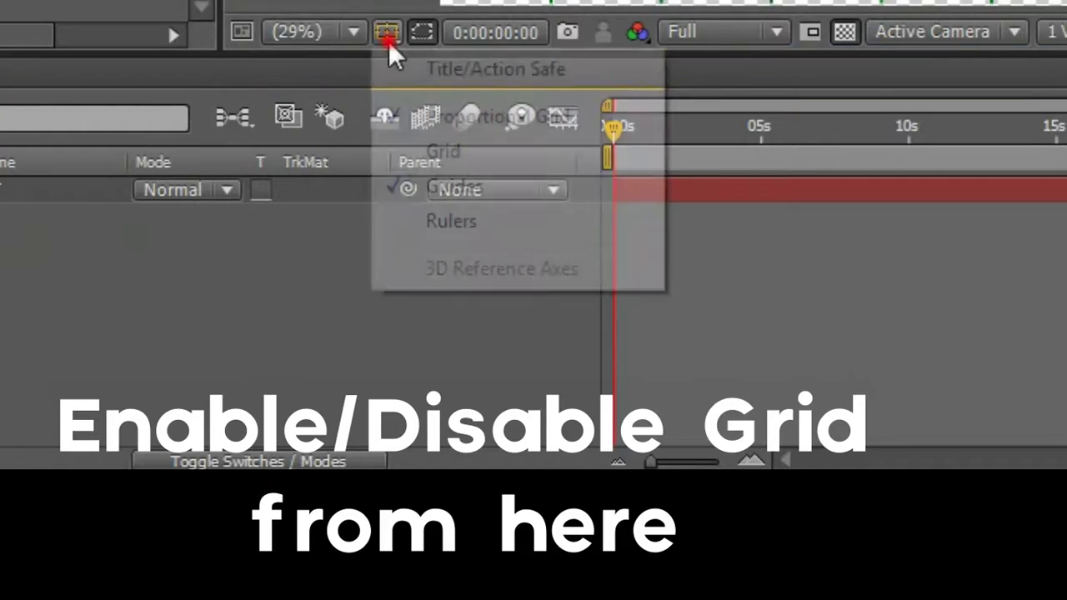
left_click(377, 398)
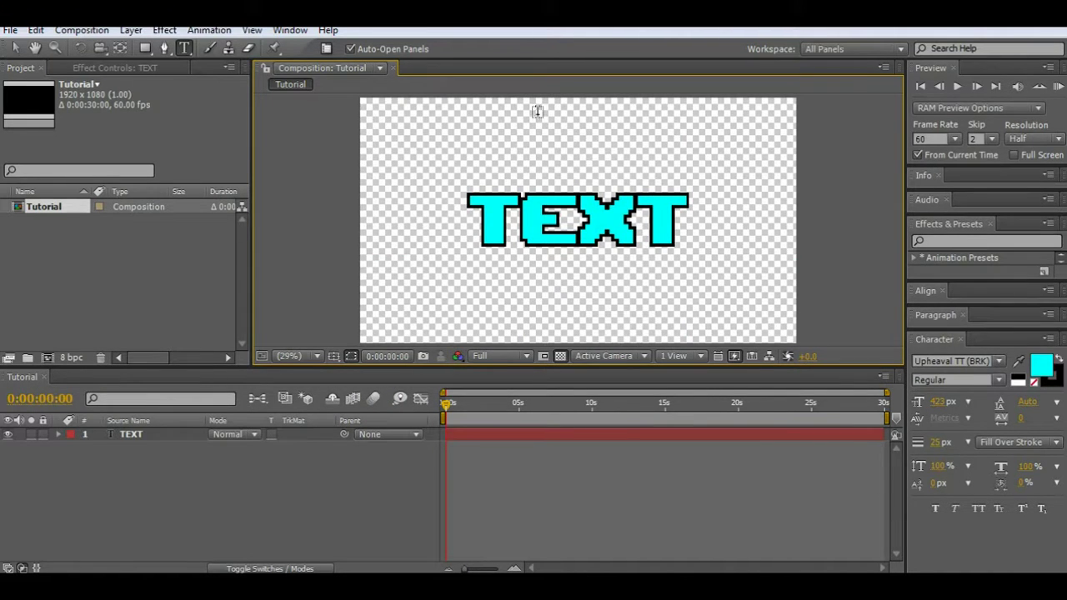
Create shapes from the TEXT layer and place the resulting outlines layer below the original text layer.
right_click(142, 435)
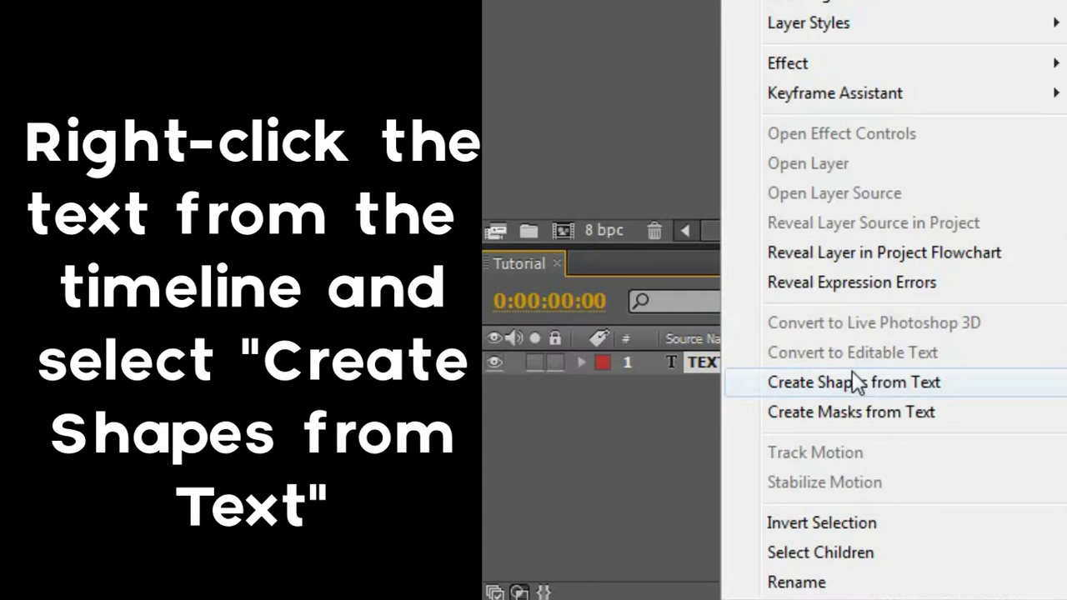
left_click(919, 385)
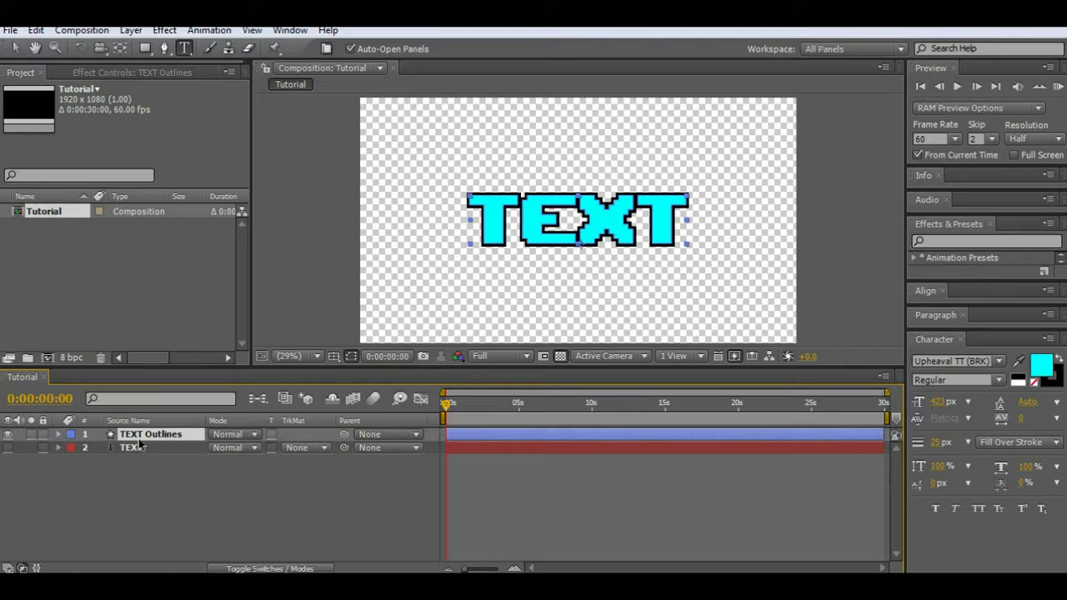
left_click_drag(141, 442, 141, 461)
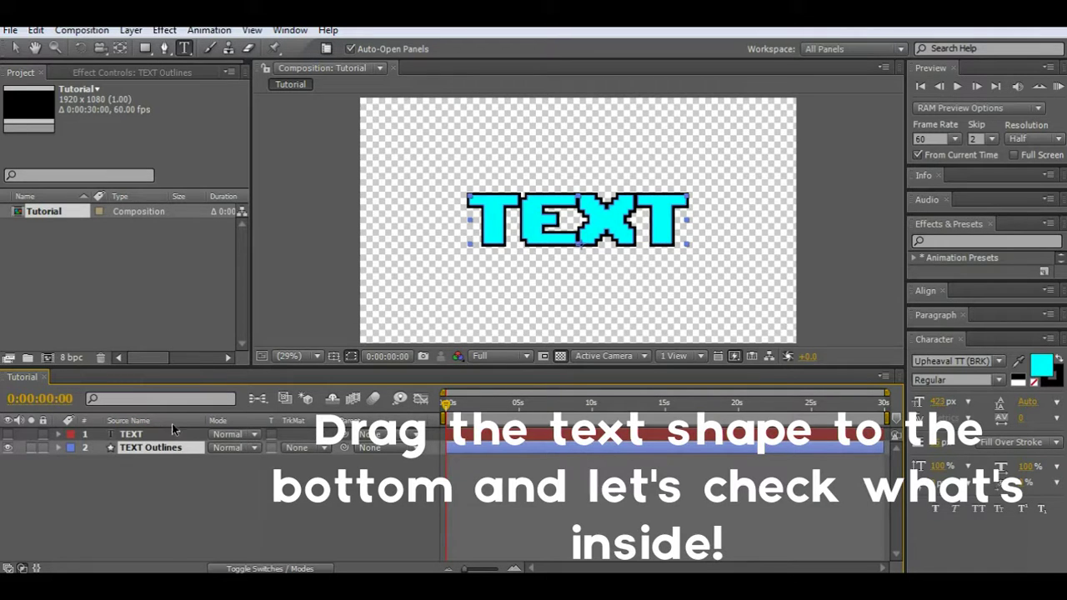
Expand the TEXT Outlines layer and add a Repeater to its contents.
left_click(60, 448)
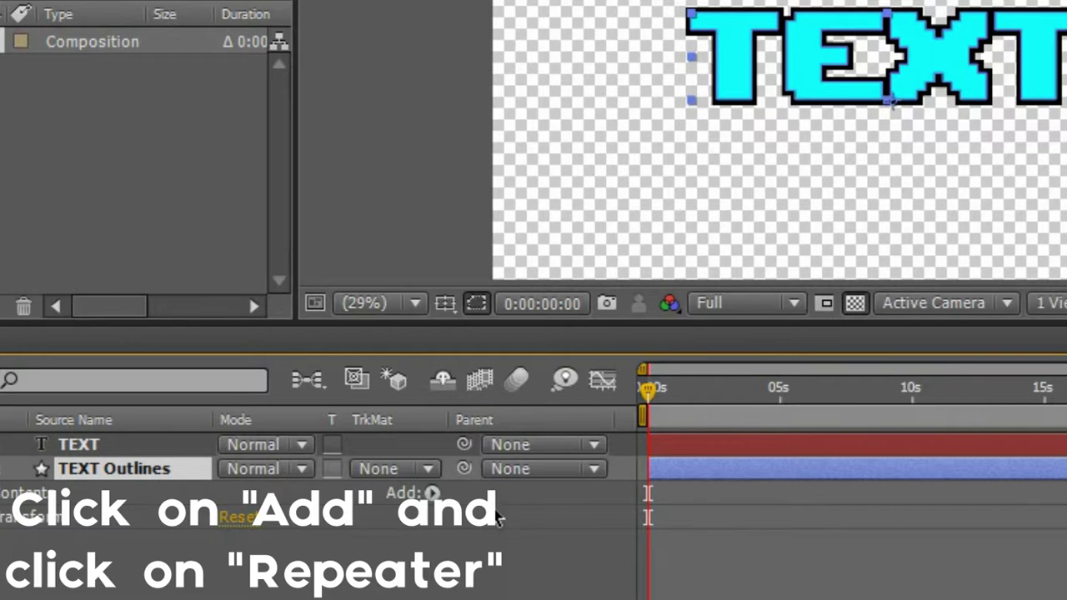
left_click(326, 461)
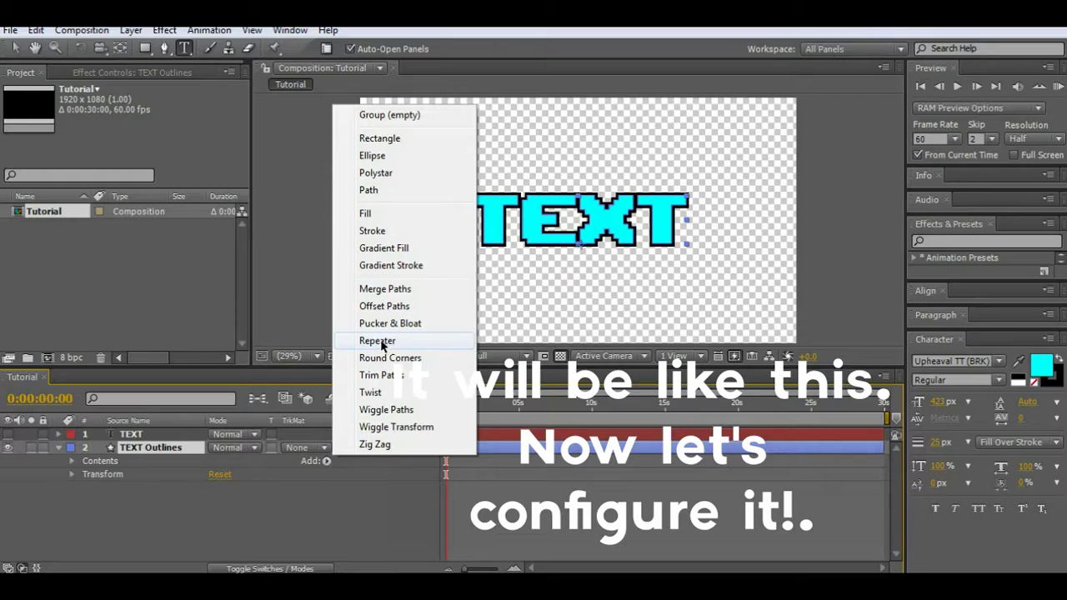
left_click(521, 277)
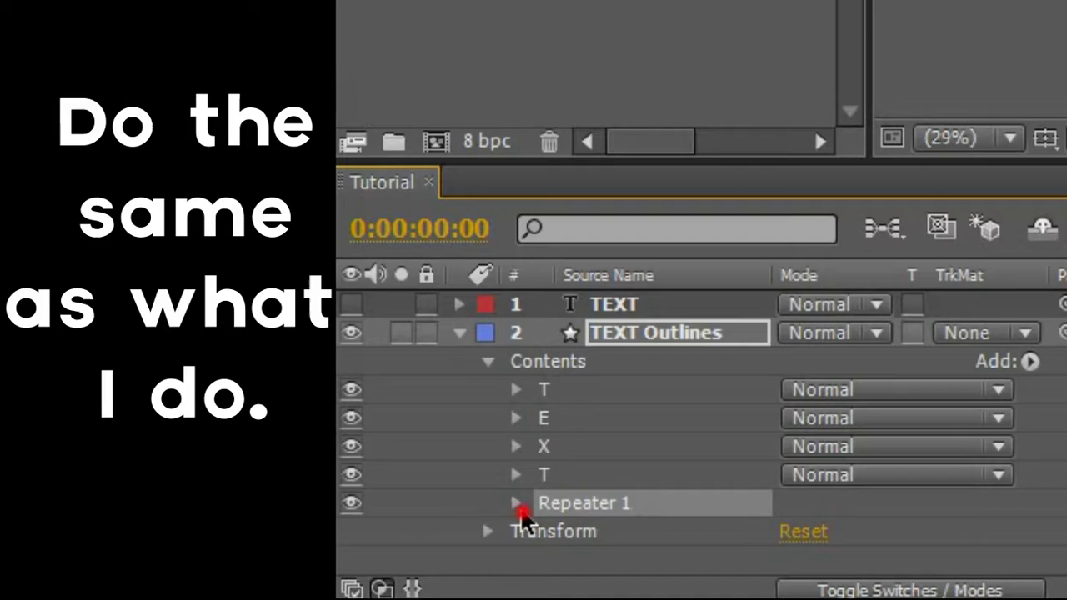
Expand the Repeater on the TEXT Outlines layer and set its number of copies to 5.
left_click(86, 528)
scroll(106, 499, "down", 3)
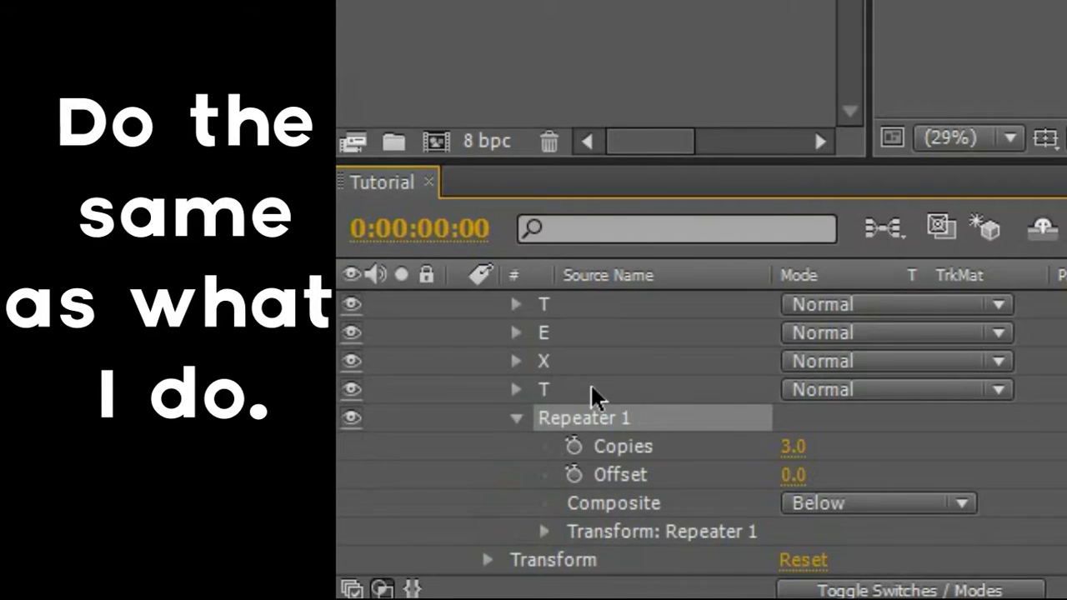
left_click(793, 447)
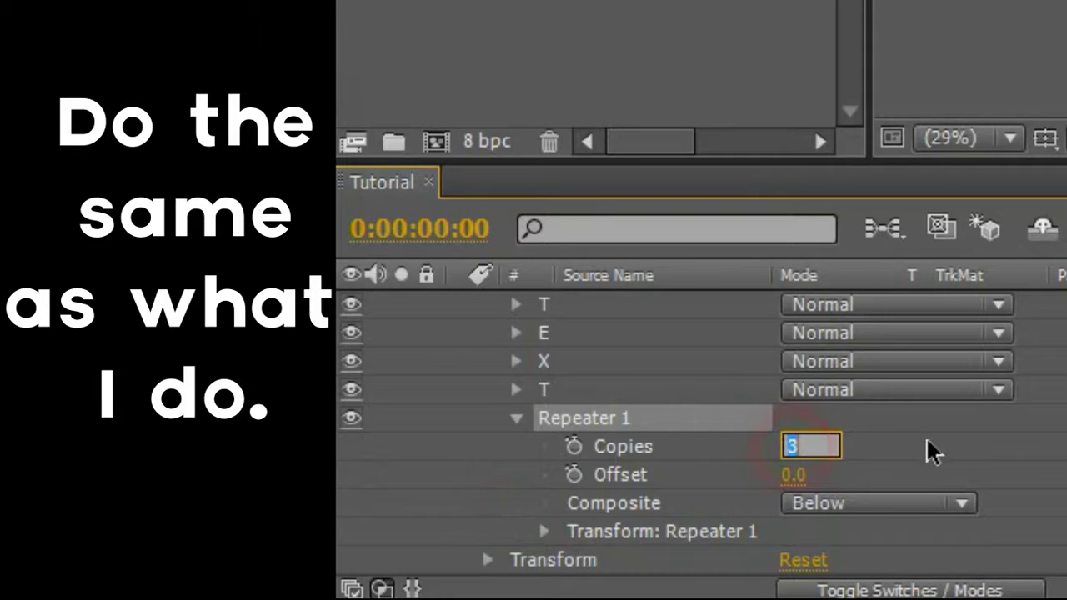
type("5")
left_click(984, 464)
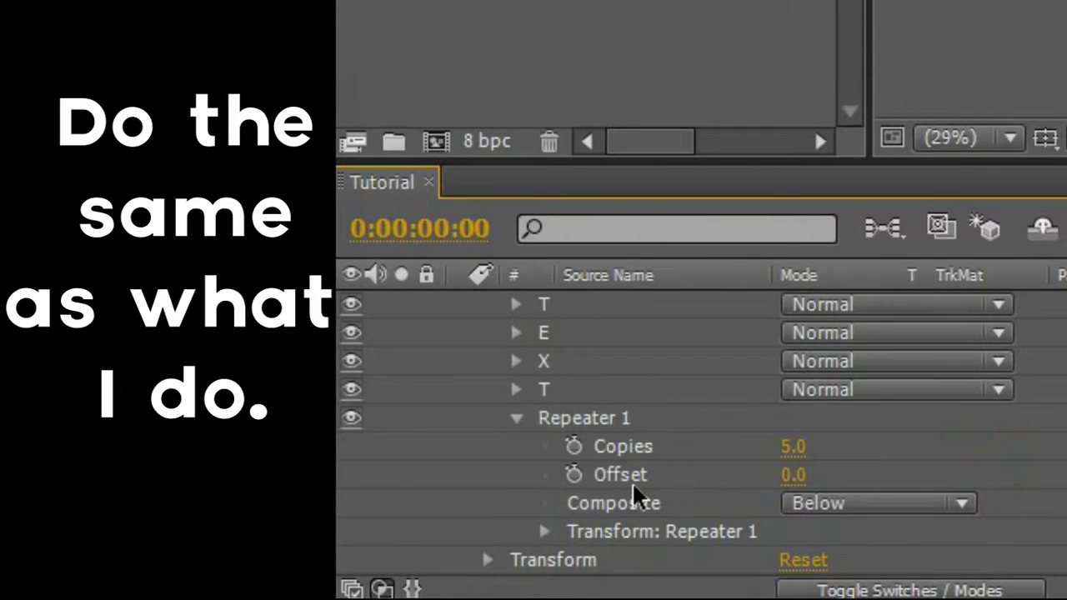
Expand the Repeater's transform properties and set its position to 0, 3.
left_click(544, 532)
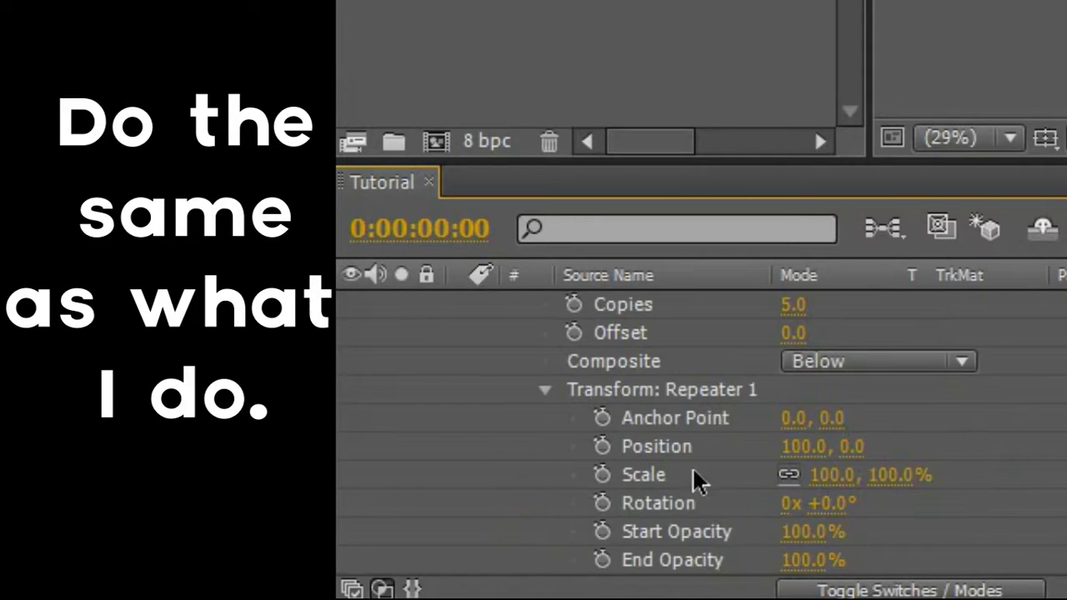
scroll(673, 493, "down", 1)
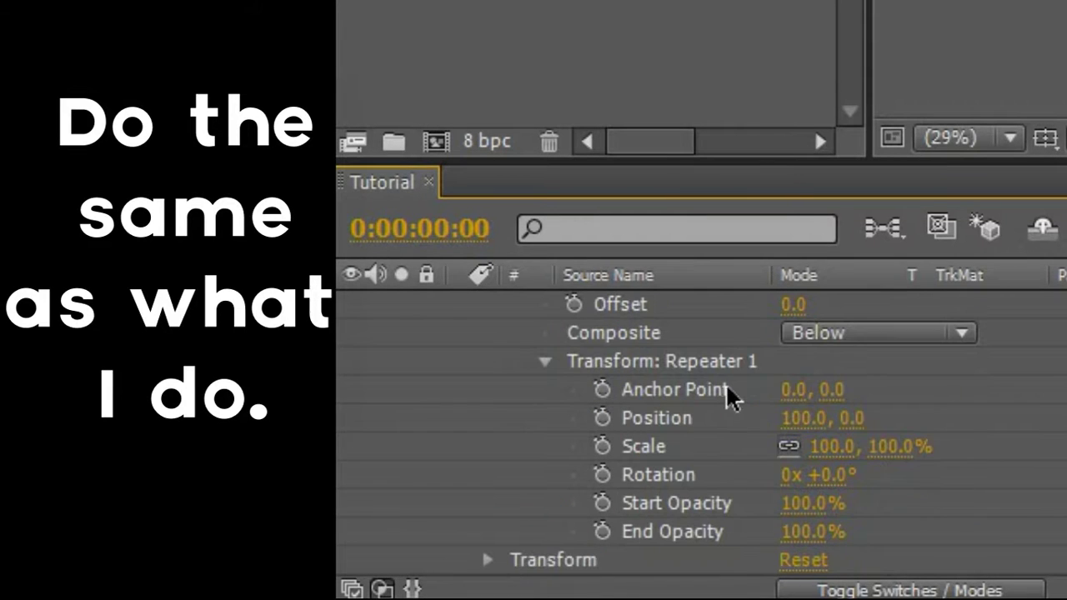
left_click(803, 419)
type("0")
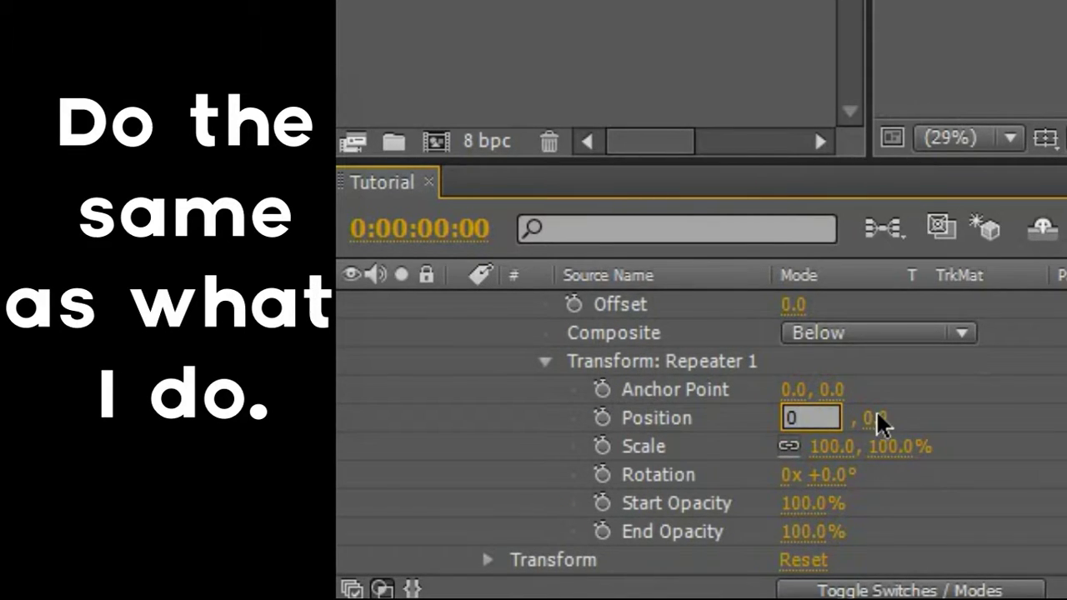
left_click(861, 437)
left_click(833, 423)
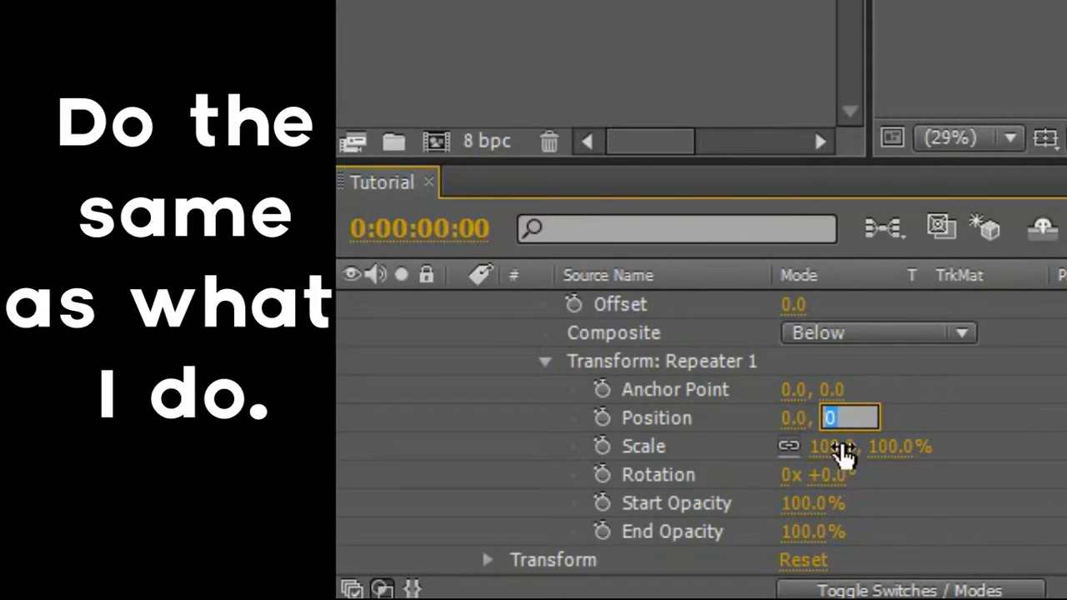
type("3")
left_click(485, 412)
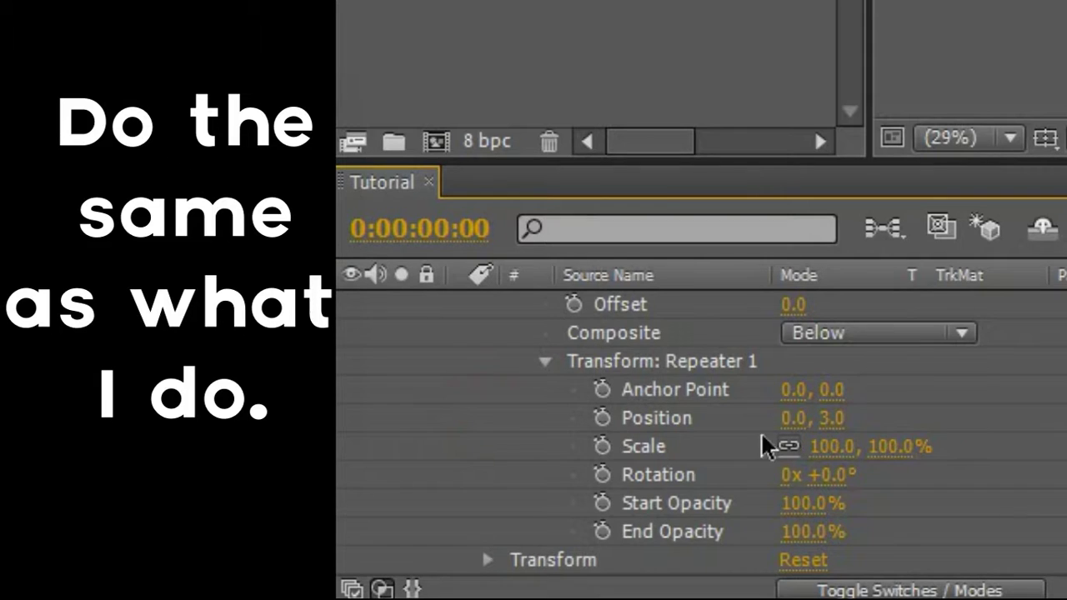
Set the Repeater's transform position to 0, 5.
left_click(834, 421)
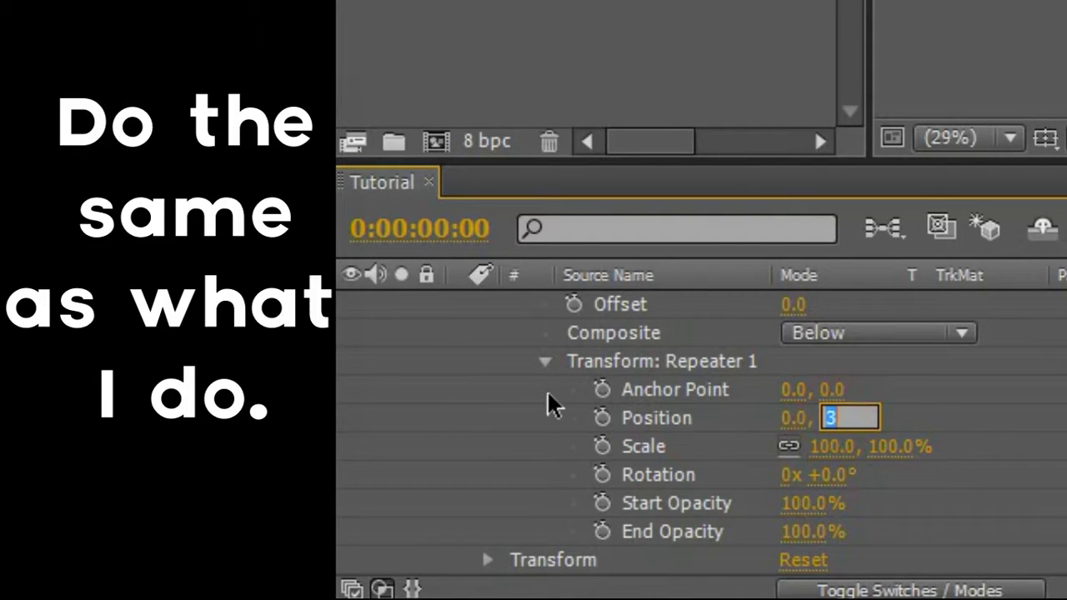
type("5")
left_click(472, 391)
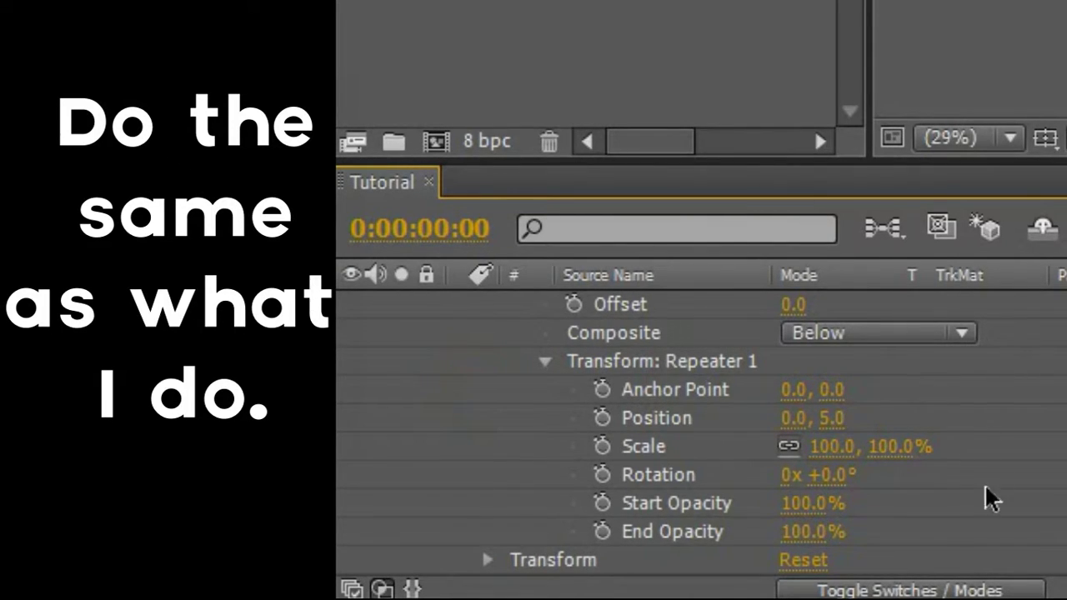
Set the Repeater's transform scale to 99% in both dimensions.
left_click(835, 450)
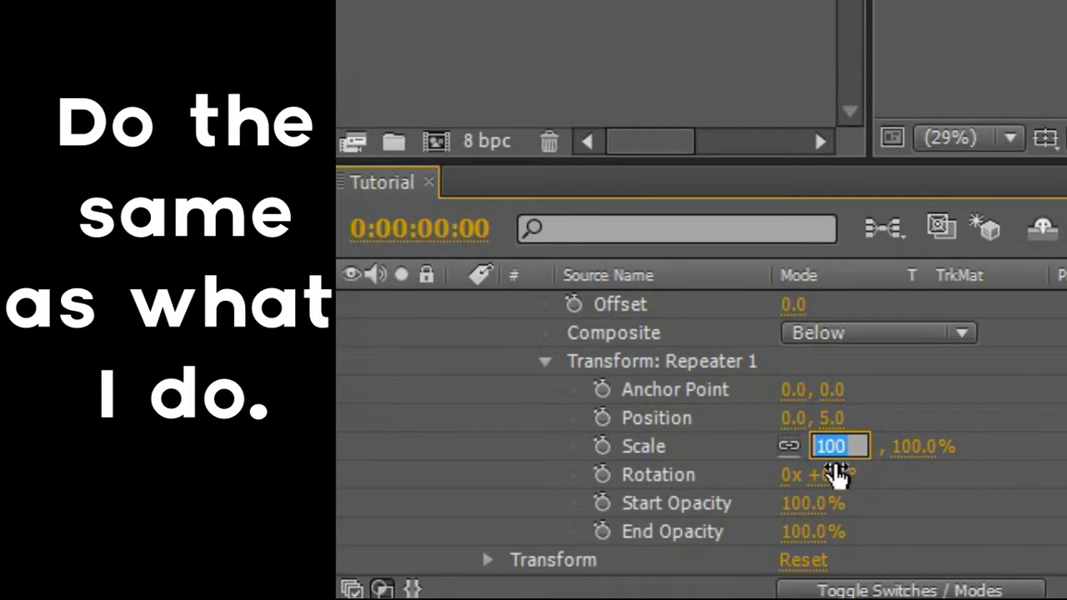
type("99")
left_click(468, 423)
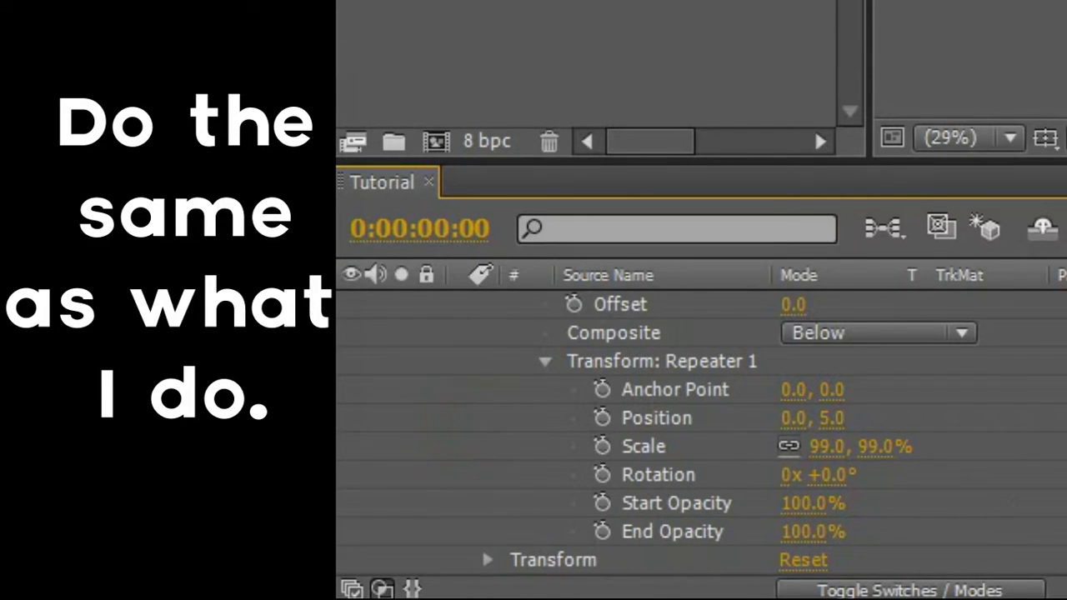
Set the Repeater's transform position to 0, 3 and save the project.
left_click(837, 419)
type("3")
left_click(373, 426)
key("ctrl+s")
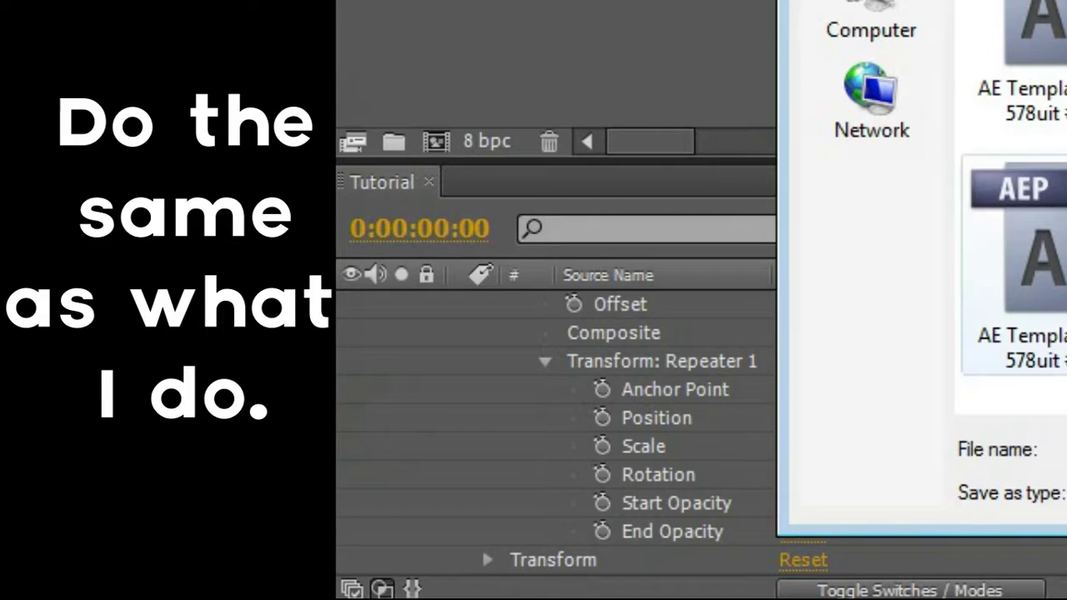
key("Return")
Set the Repeater's number of copies on the TEXT Outlines layer to 15.
scroll(700, 417, "up", 2)
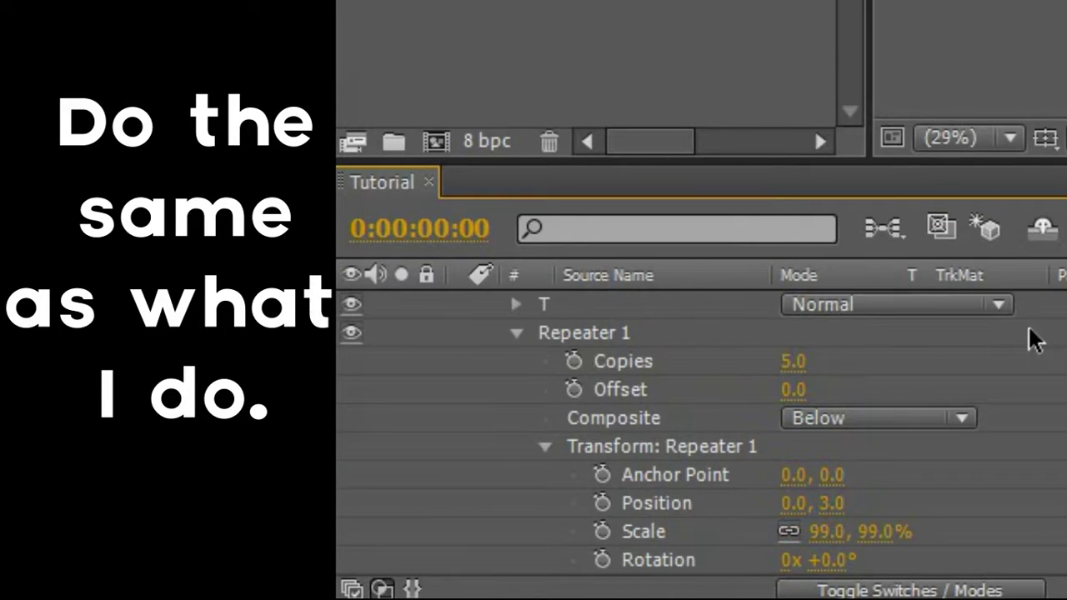
mouse_move(786, 364)
left_mouse_down()
mouse_move(806, 361)
mouse_move(817, 375)
mouse_move(801, 358)
mouse_move(803, 374)
left_mouse_up()
scroll(625, 392, "up", 3)
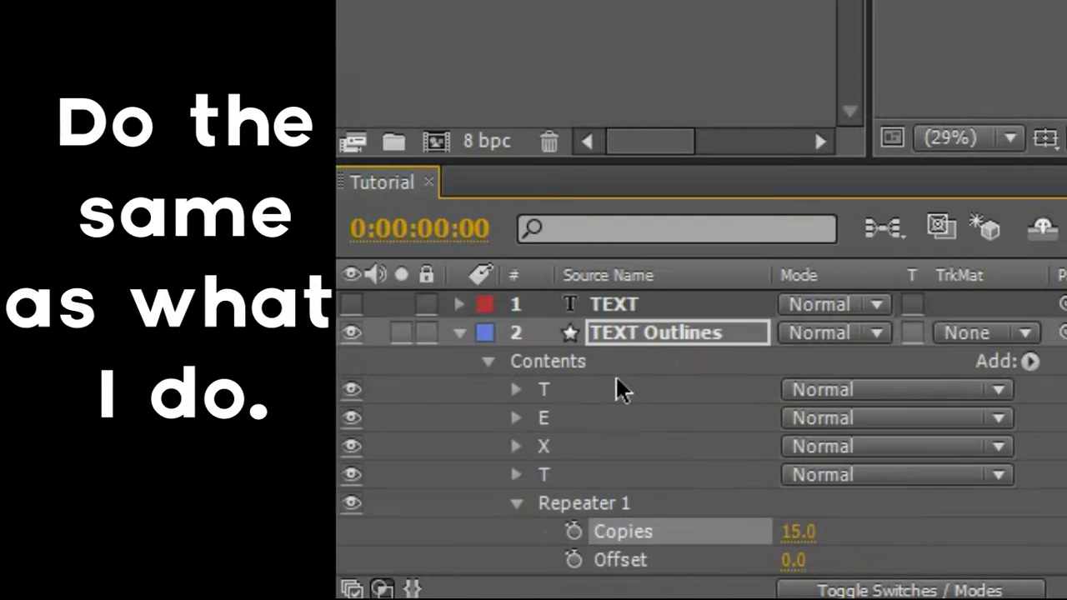
Collapse the Repeater and the TEXT Outlines layer, and make the original TEXT layer visible.
left_click(517, 503)
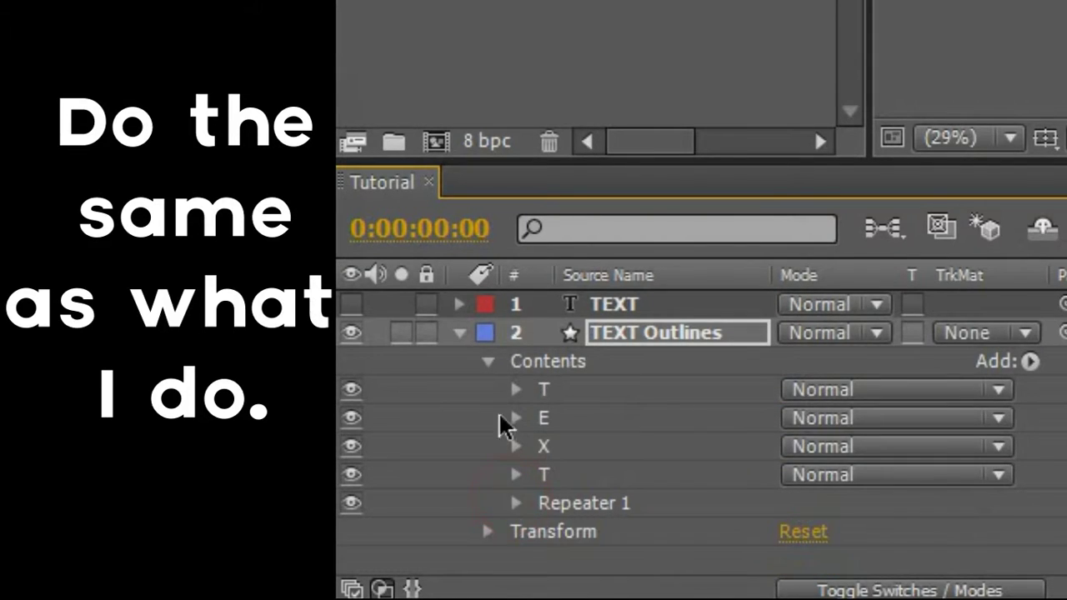
left_click(459, 333)
left_click(351, 307)
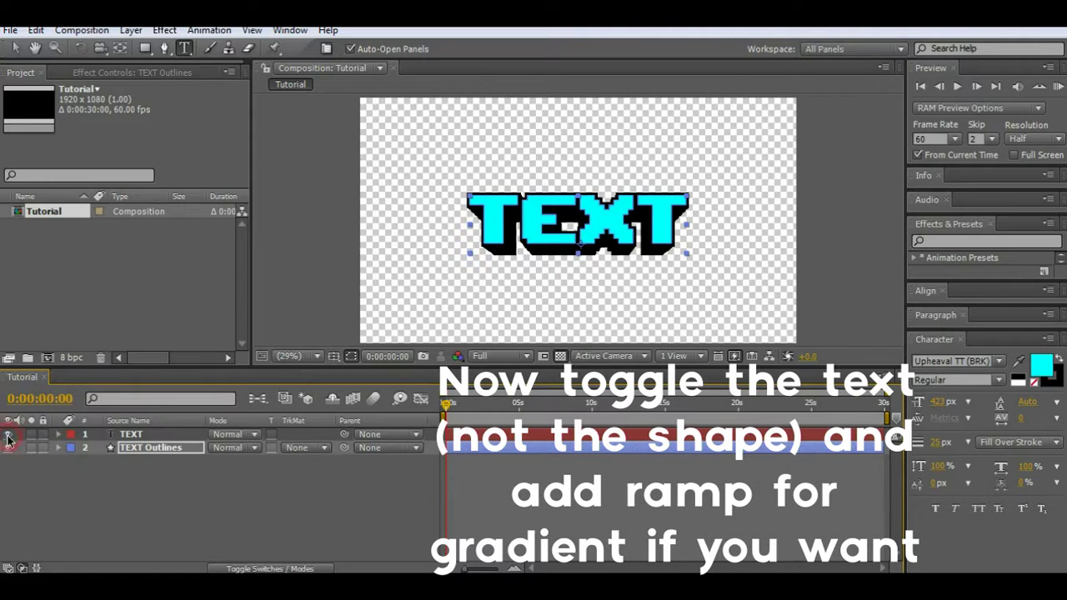
left_click(156, 541)
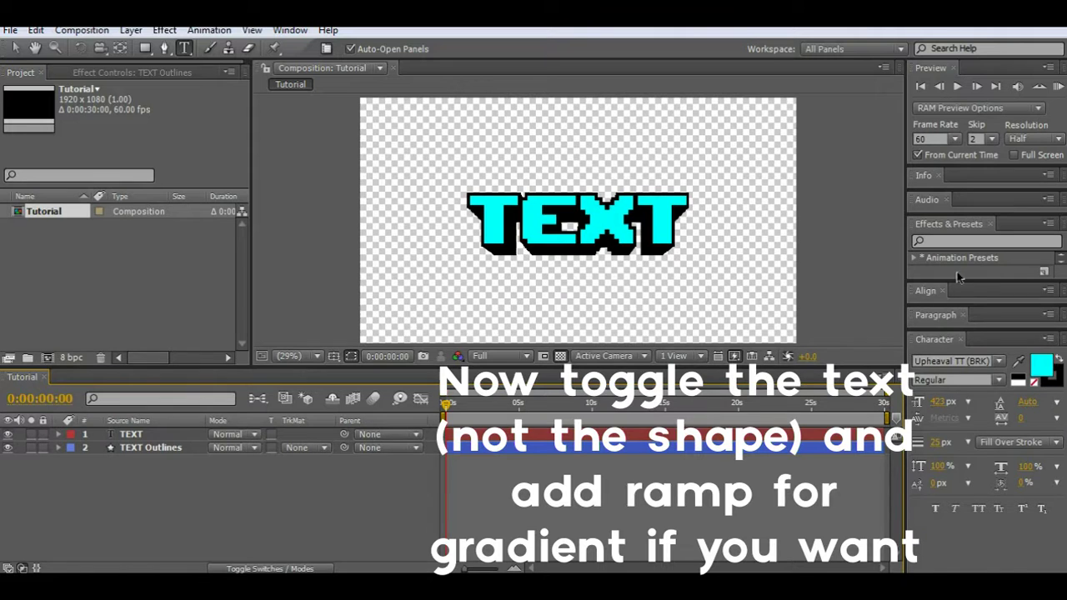
Enlarge the effects list, search it for "warp" and pick the Warp effect.
left_click_drag(967, 282, 980, 323)
left_click(984, 241)
type("warp")
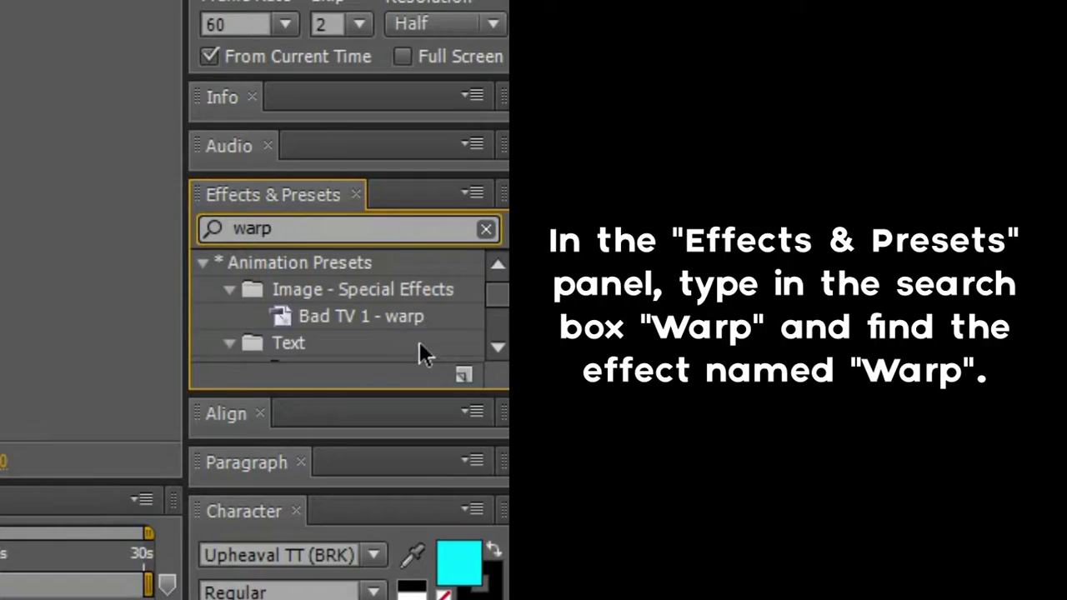
left_click_drag(493, 294, 491, 347)
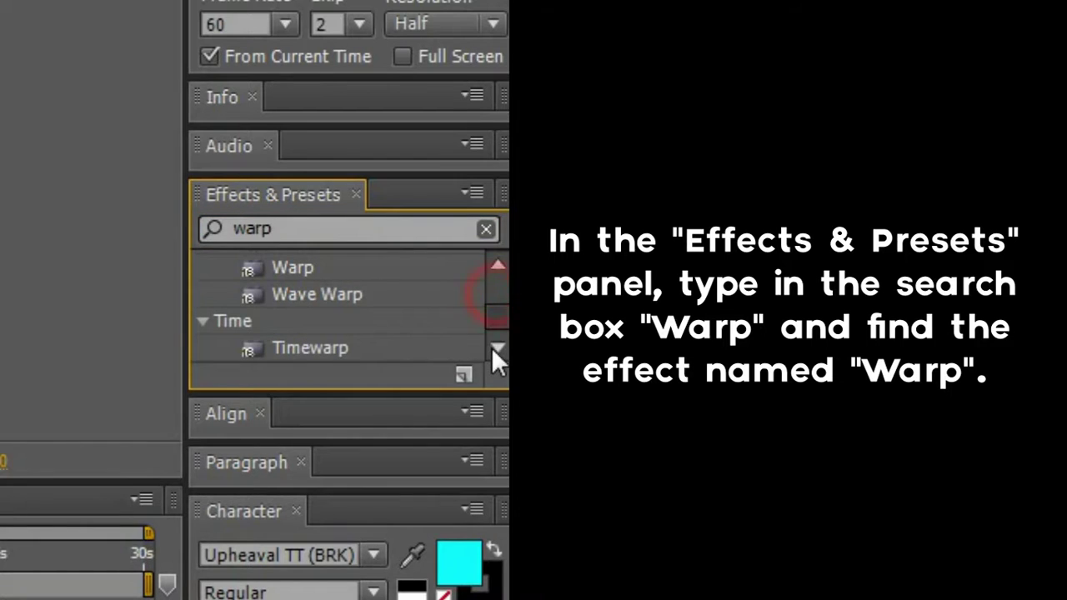
left_click(300, 270)
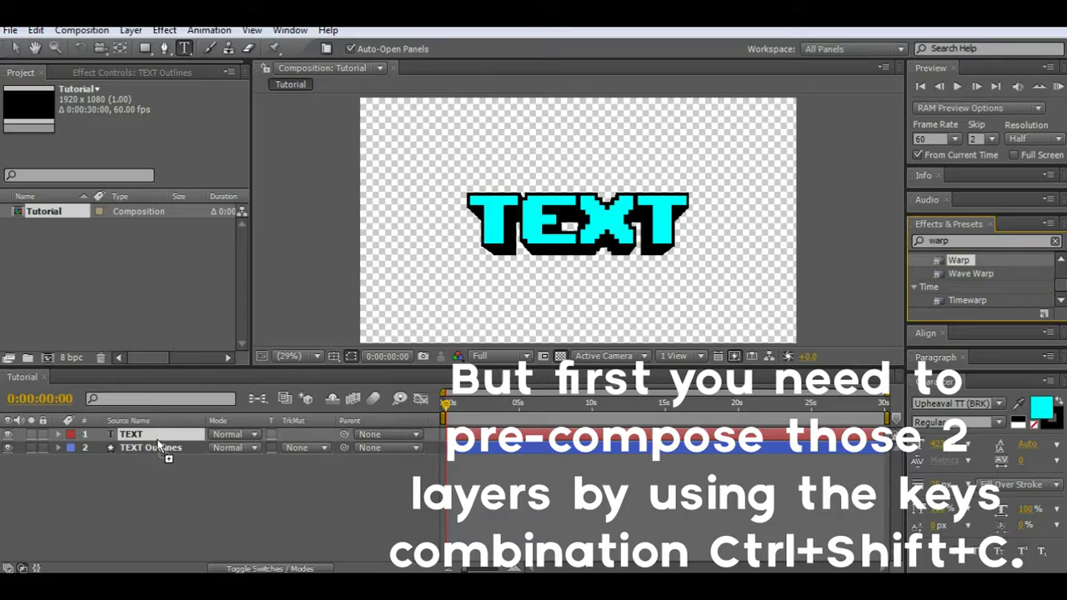
Pre-compose the TEXT and TEXT Outlines layers into a new composition named "Text Pack".
left_click(167, 513)
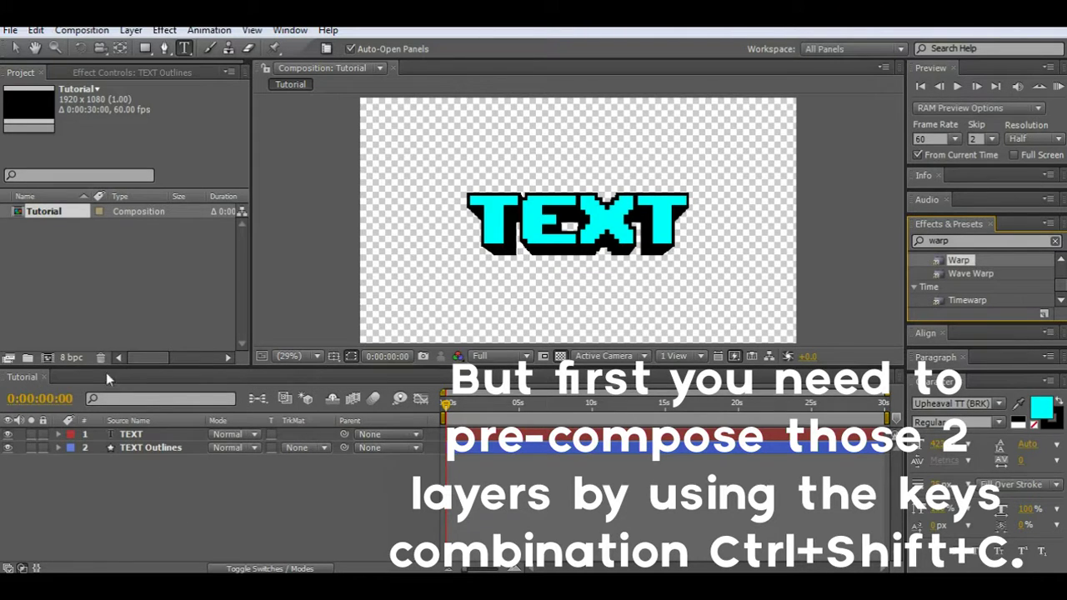
left_click_drag(127, 504, 185, 431)
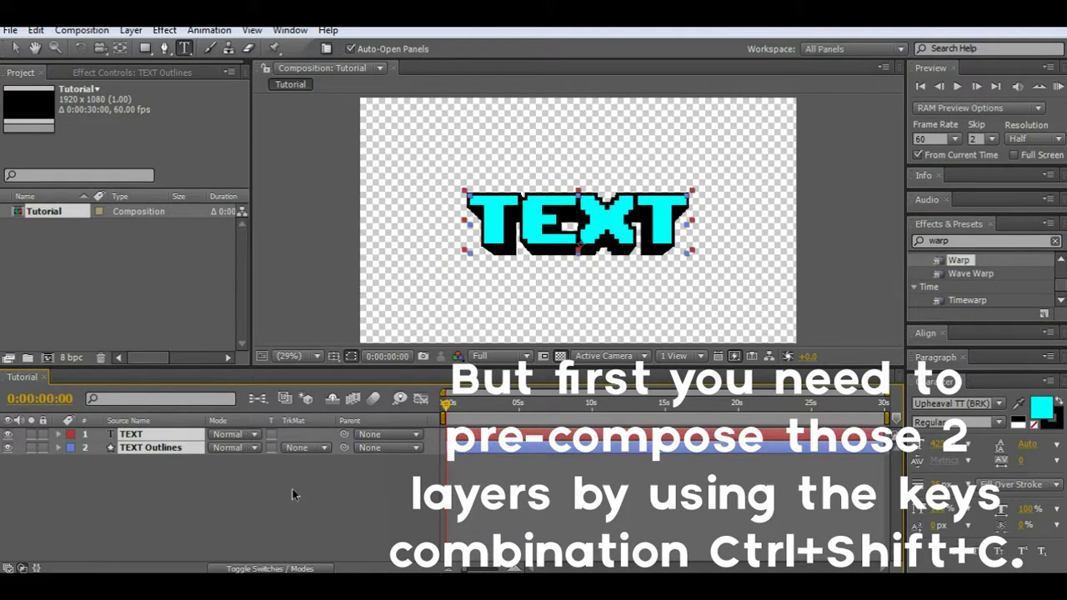
key("ctrl+shift+c")
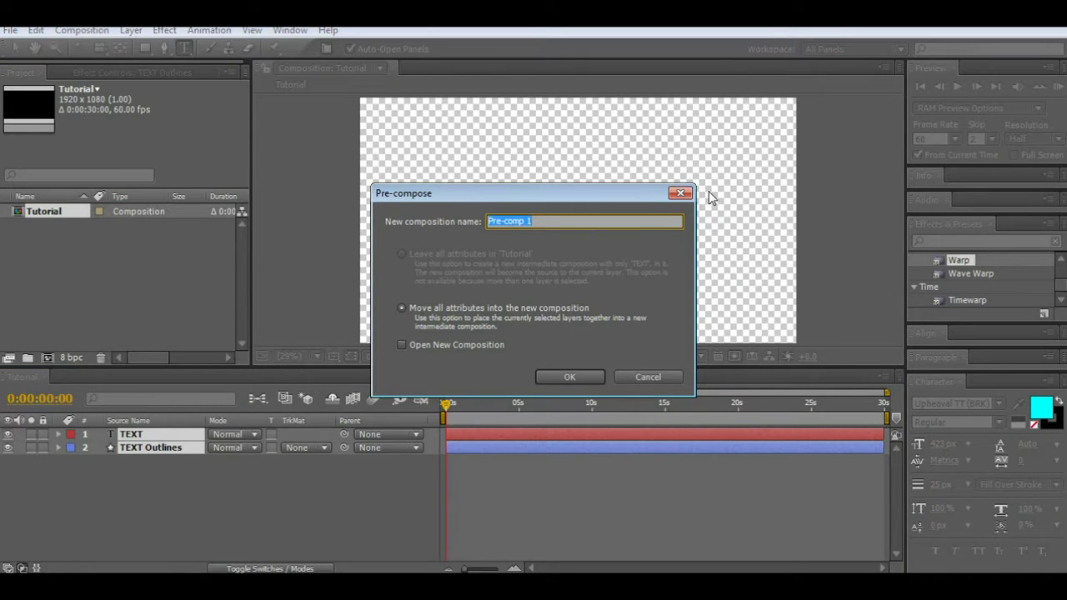
type("Text P")
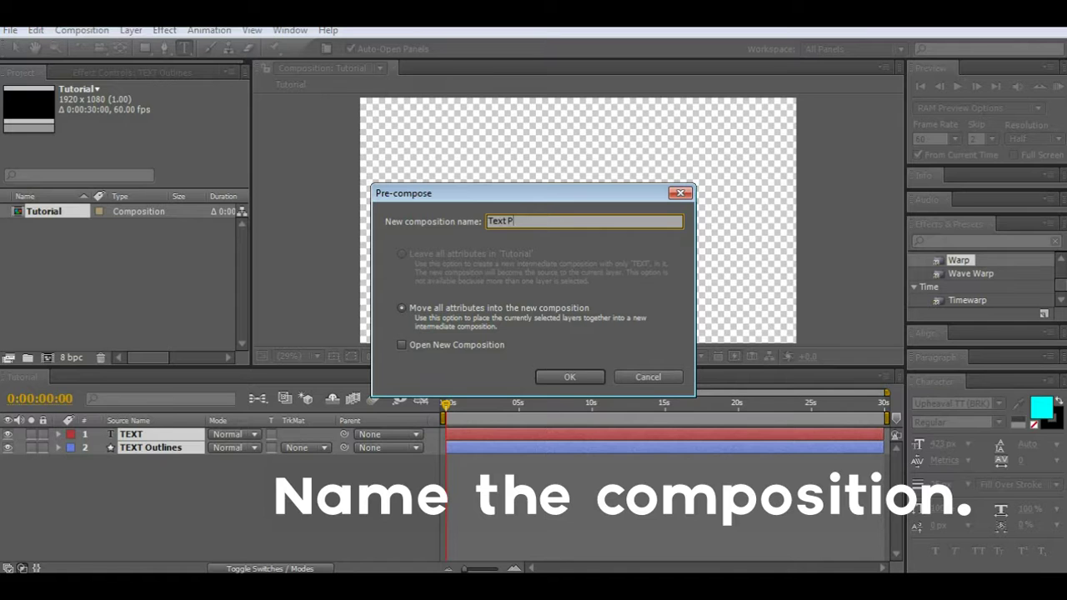
type("ack")
left_click(573, 372)
Apply the Warp effect to the Text Pack layer with the Shell Lower style and a bend of -9.
left_click_drag(963, 263, 135, 432)
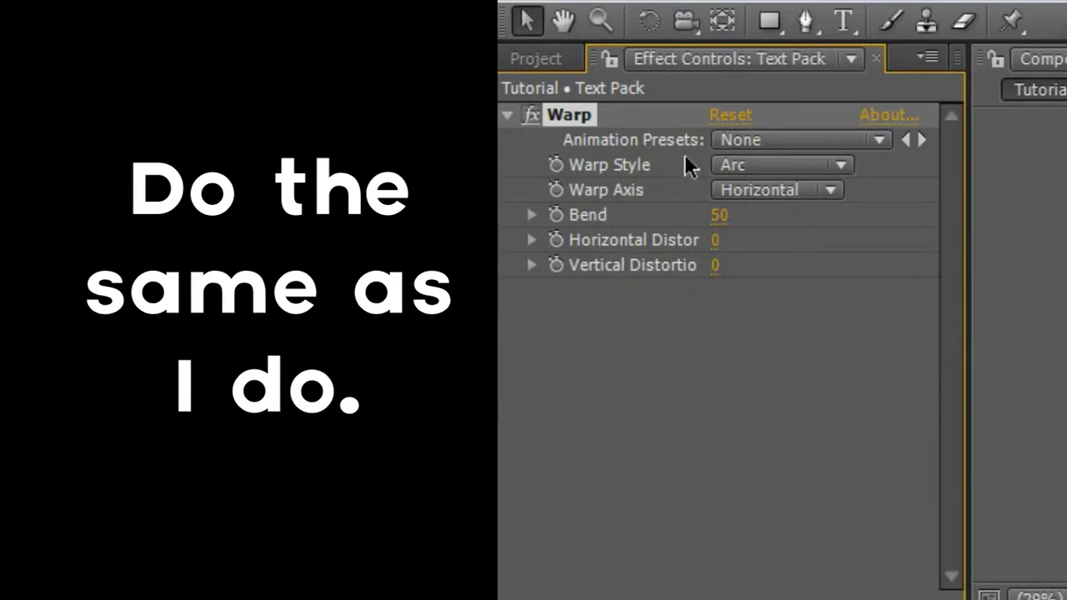
left_click(730, 171)
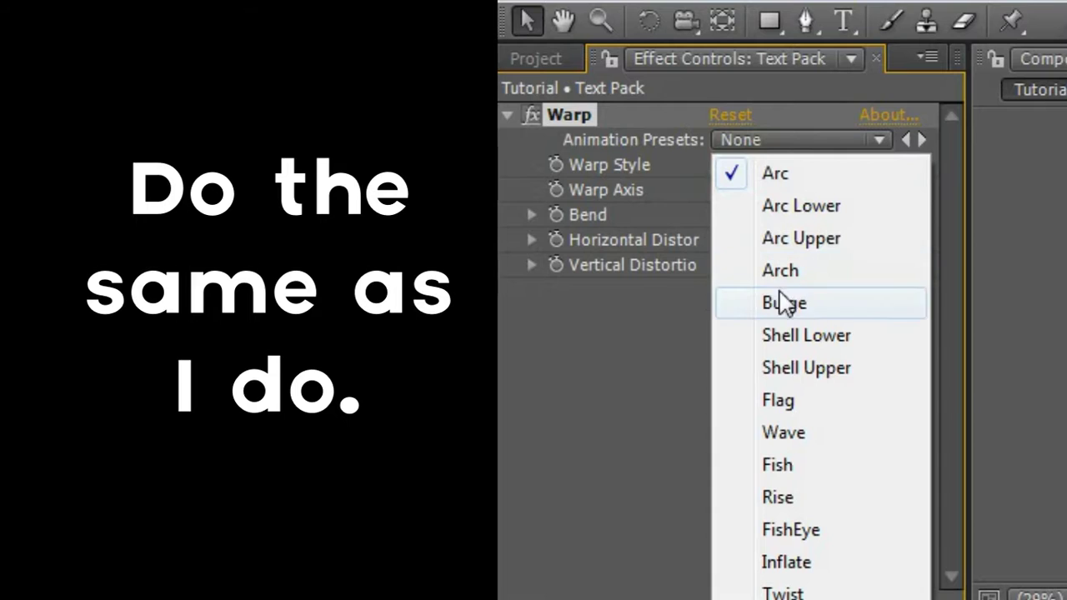
left_click(826, 338)
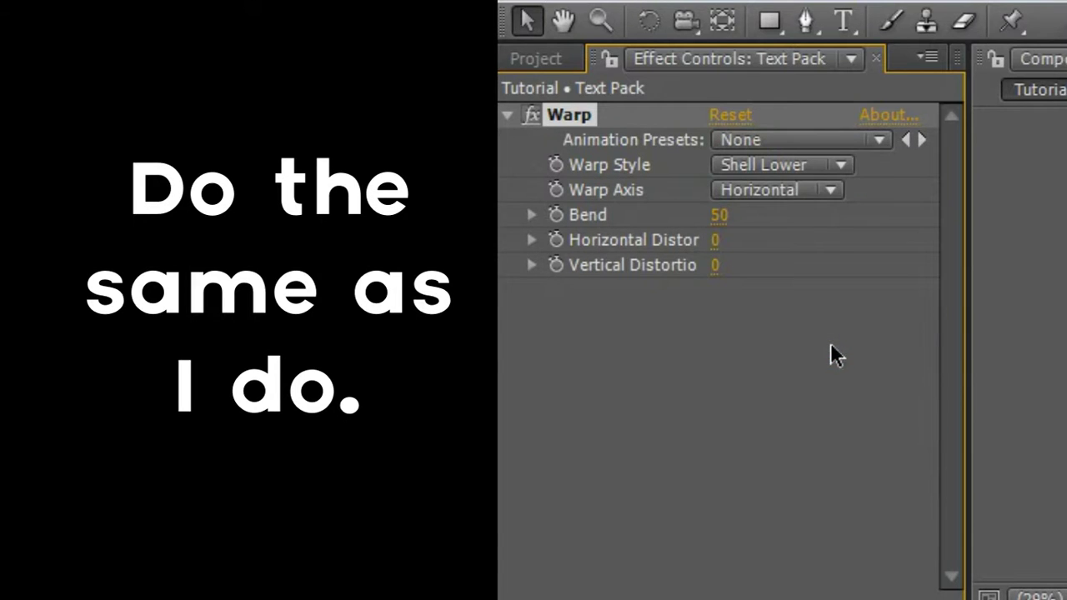
left_click_drag(718, 217, 641, 227)
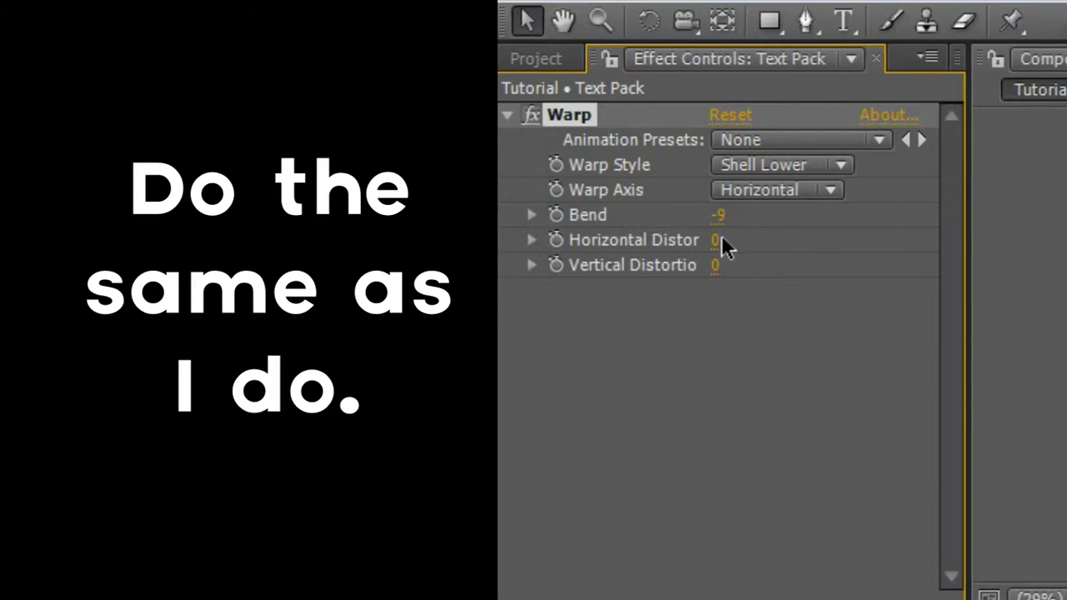
Try out the Warp effect's horizontal distortion and set it back to 0.
left_click_drag(709, 246, 738, 257)
left_click(733, 243)
type("0")
left_click(741, 323)
Set the Warp effect's vertical distortion to 17.
left_click(721, 267)
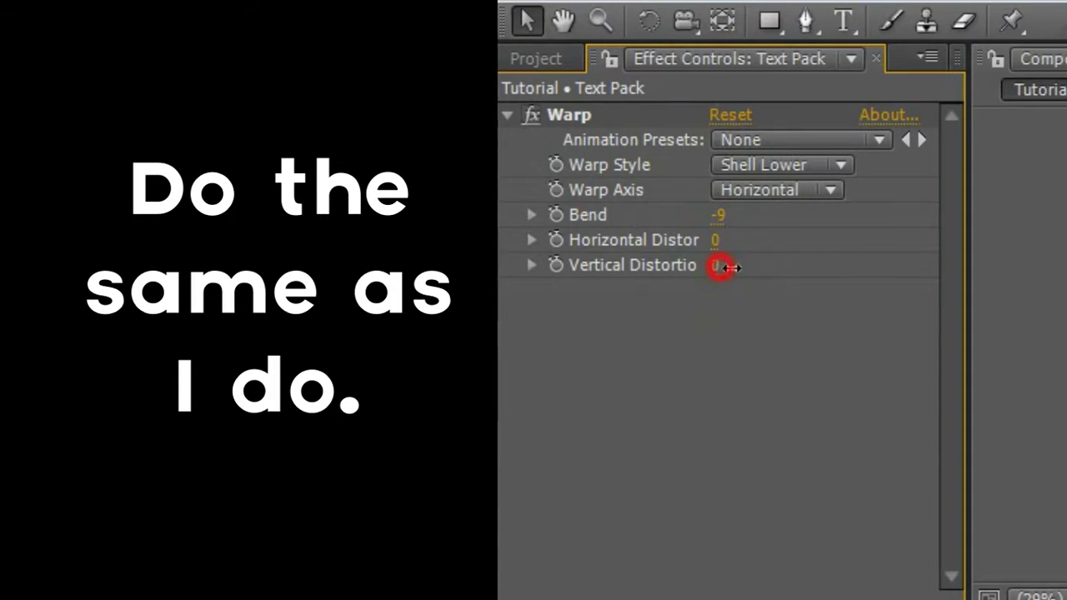
left_click_drag(722, 267, 736, 272)
left_click_drag(714, 276, 726, 274)
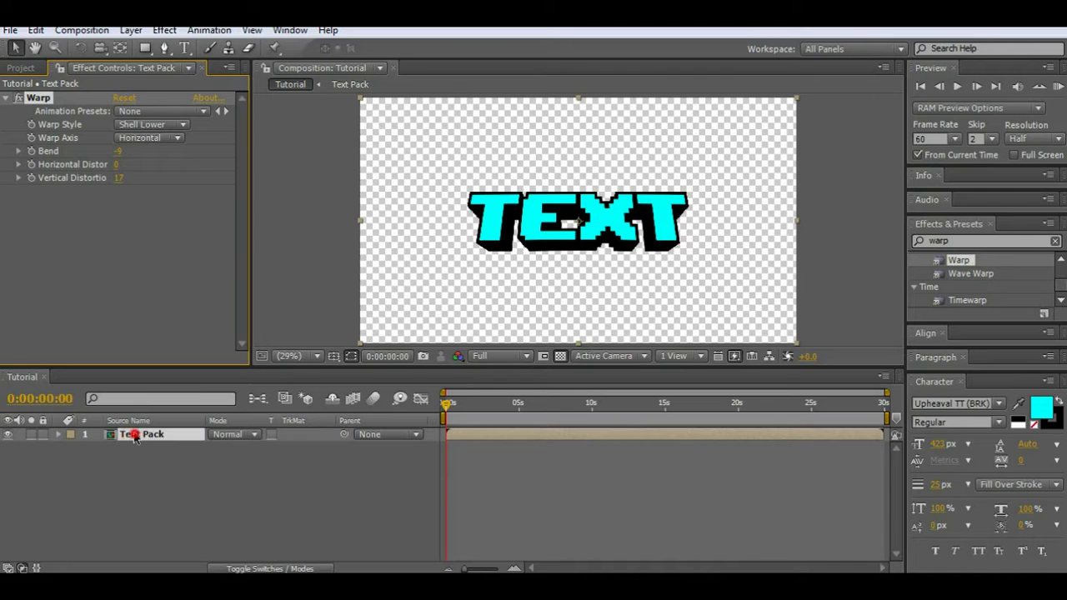
left_click(642, 302)
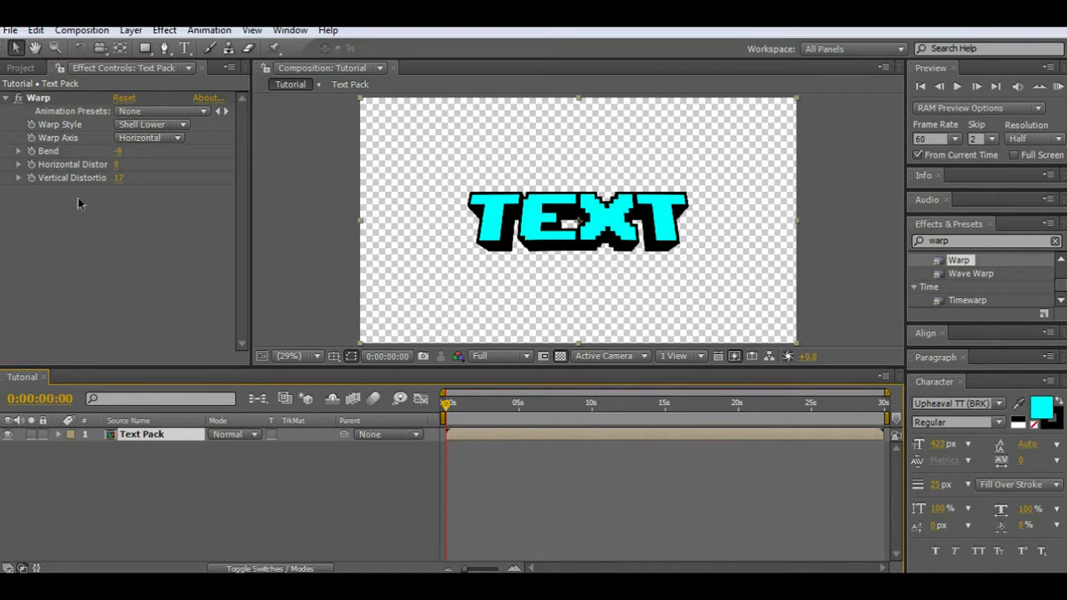
Scale the Text Pack layer to 116% in its transform properties, and collapse the layer.
left_click(59, 435)
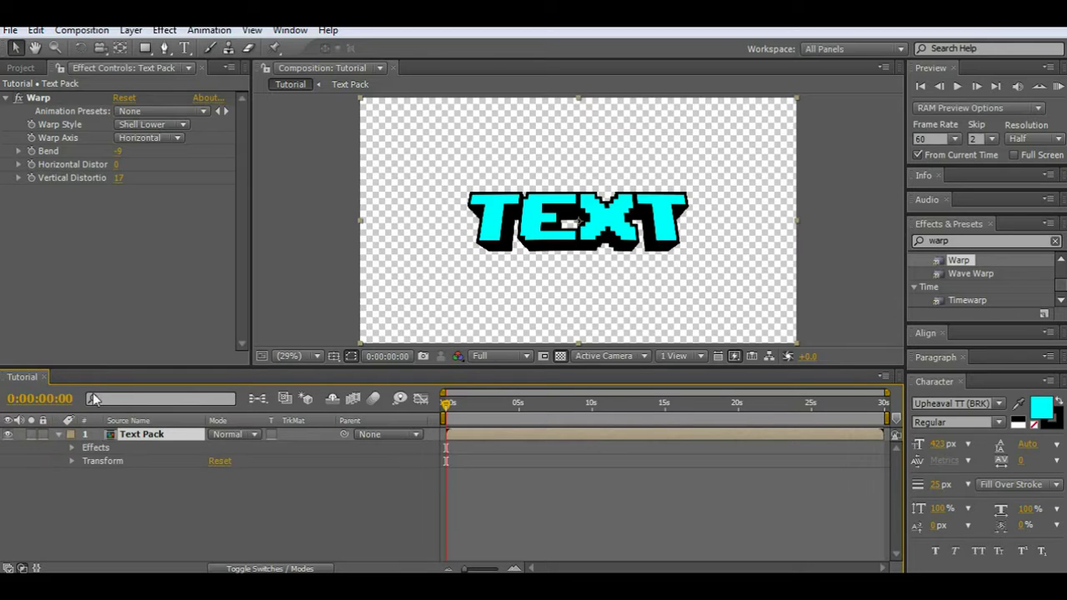
left_click(72, 450)
left_click(72, 448)
left_click(72, 462)
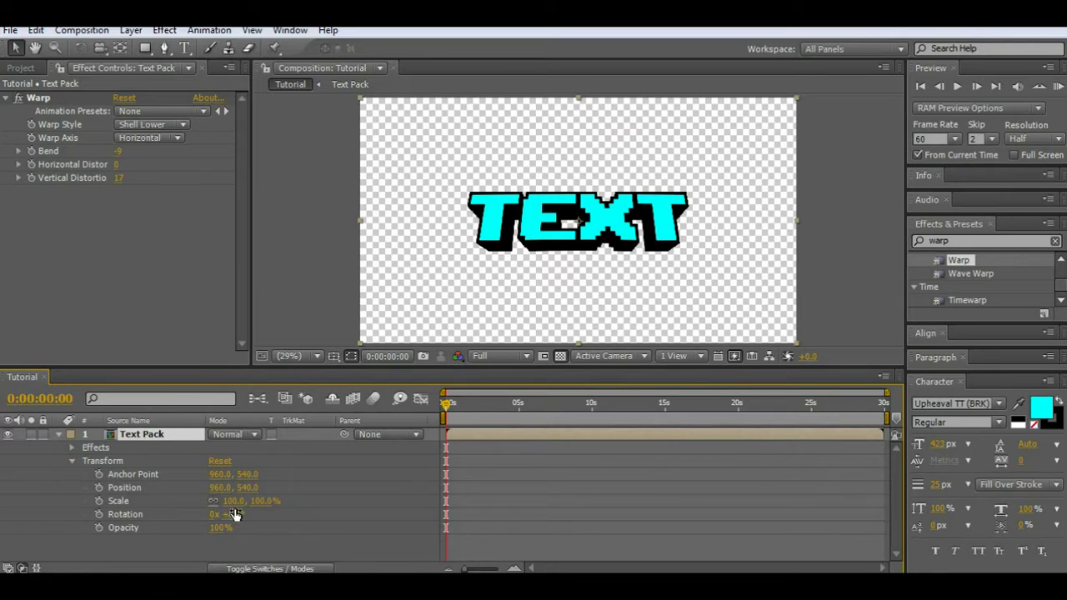
mouse_move(225, 503)
left_mouse_down()
mouse_move(240, 498)
mouse_move(242, 508)
left_mouse_up()
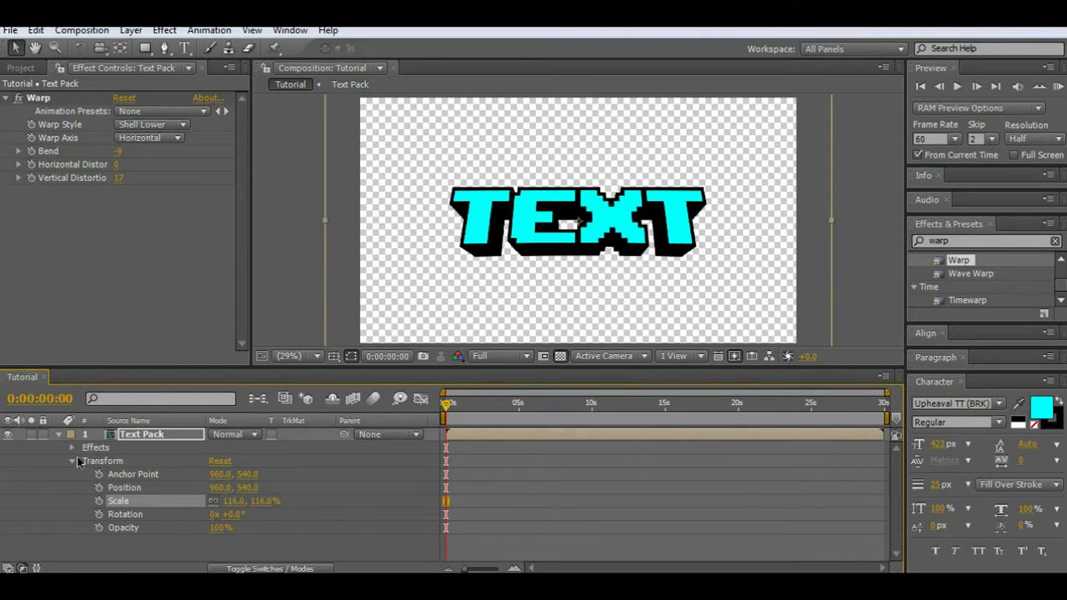
left_click(59, 434)
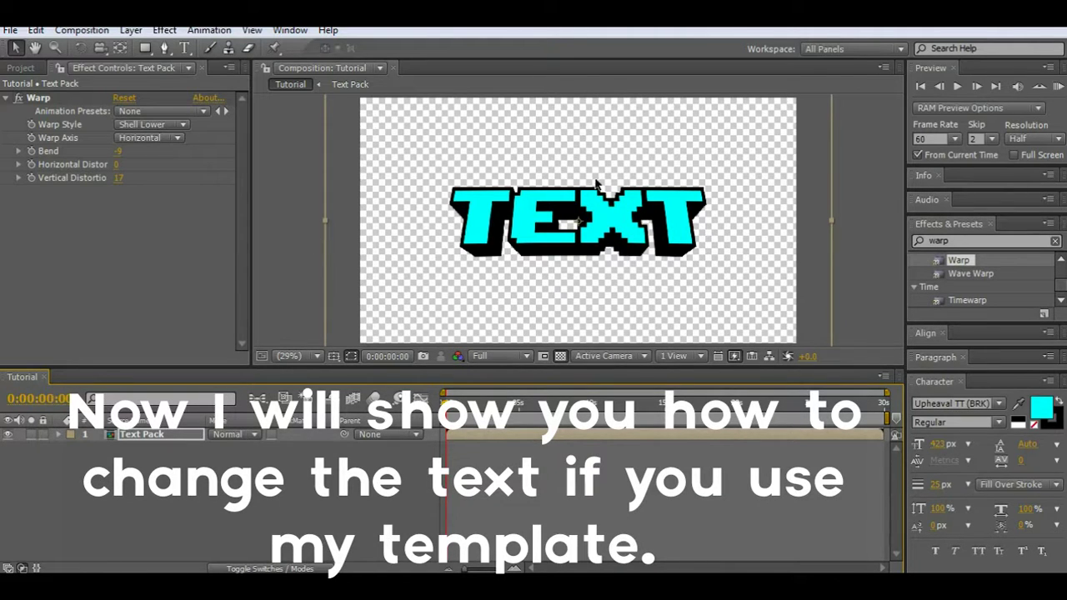
Open the Text Pack composition and replace the wording of its TEXT layer with "CHANGE".
double_click(136, 437)
left_click(144, 437)
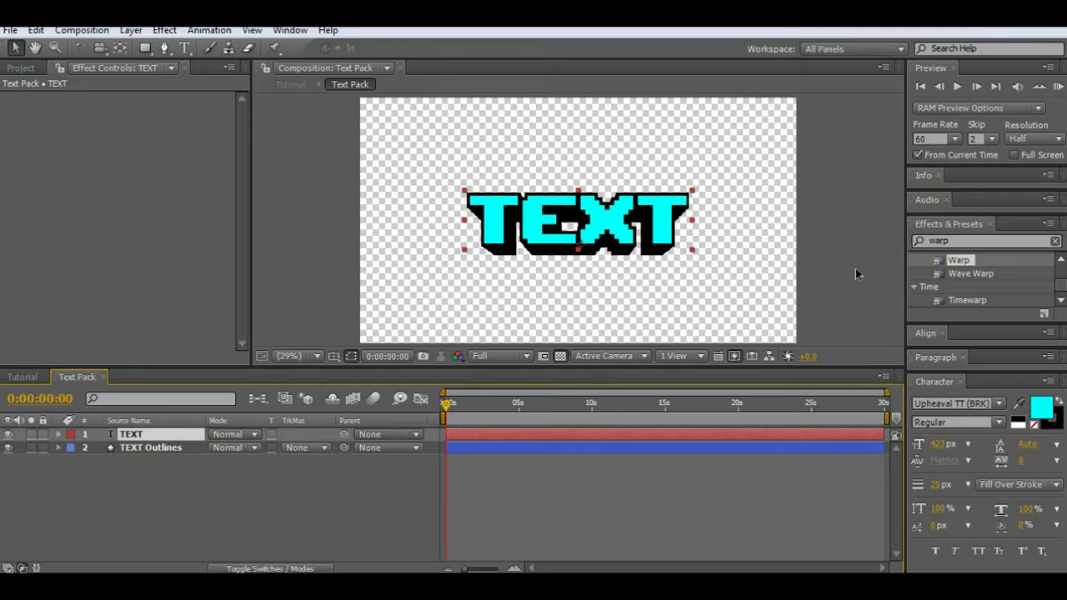
double_click(134, 435)
left_click(634, 183)
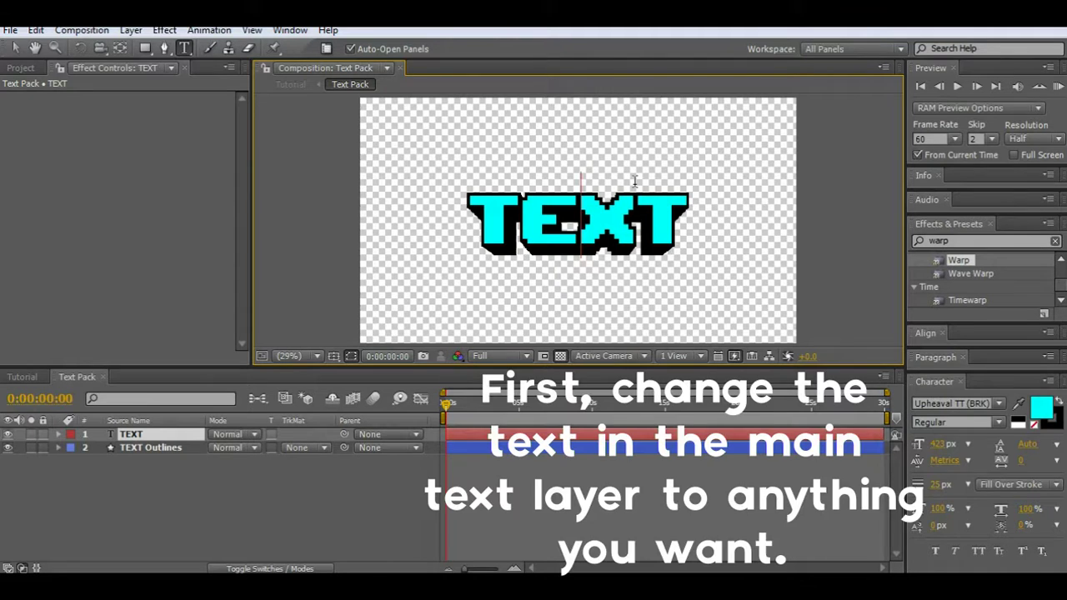
type("CHA")
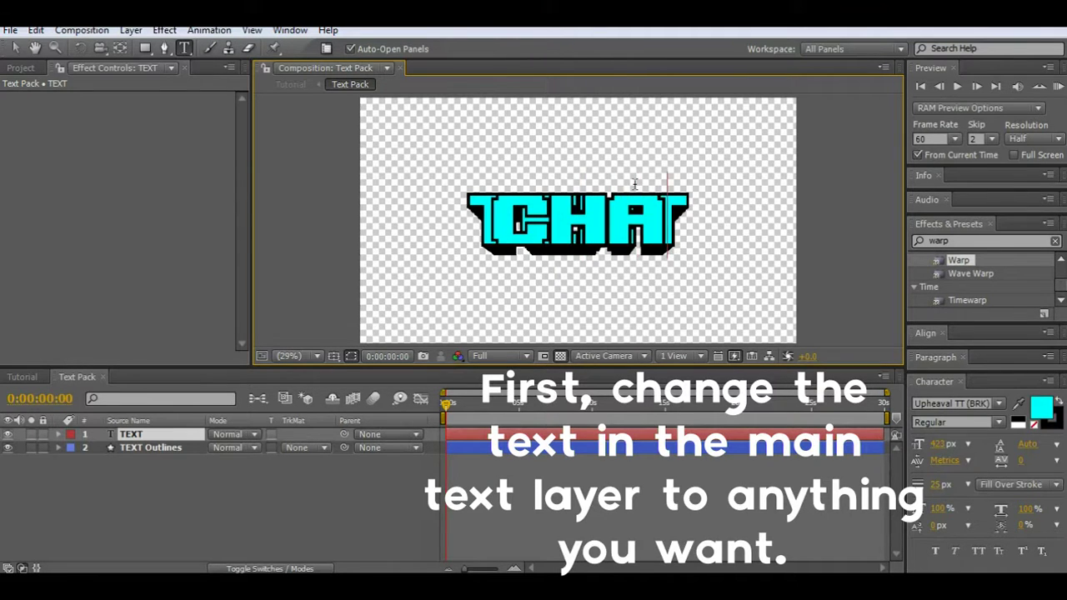
type("NGE")
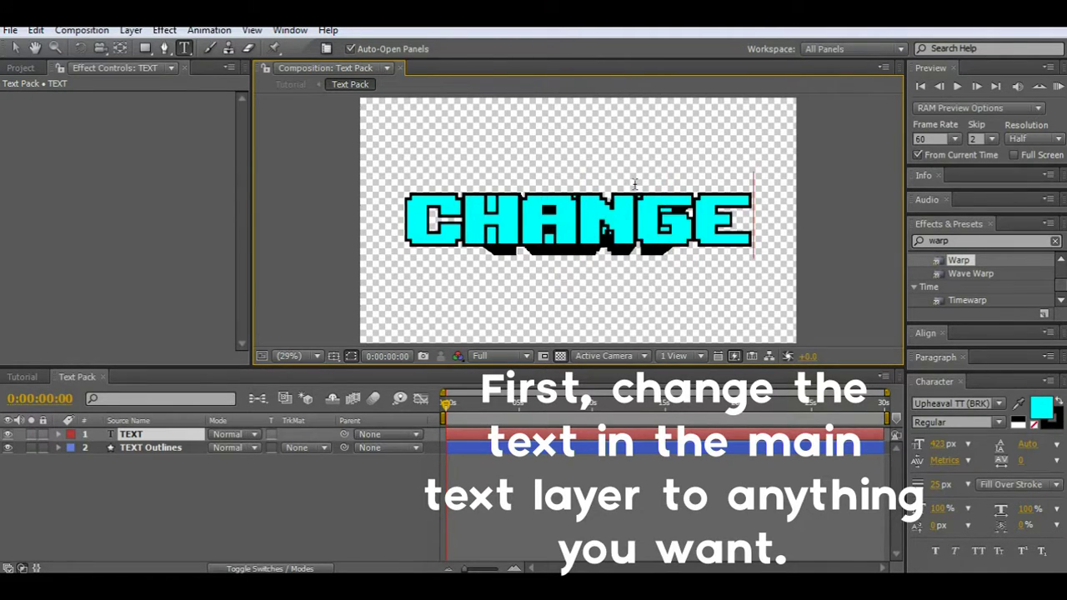
Create shapes from the CHANGE text layer, and expand the CHANGE Outlines and TEXT Outlines layers.
right_click(125, 436)
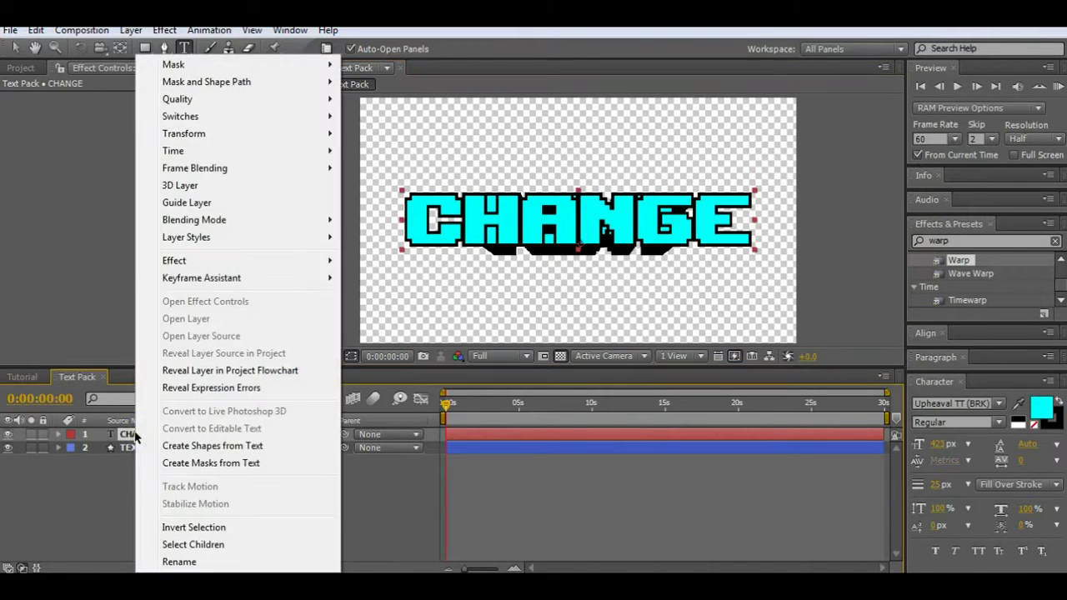
left_click(254, 445)
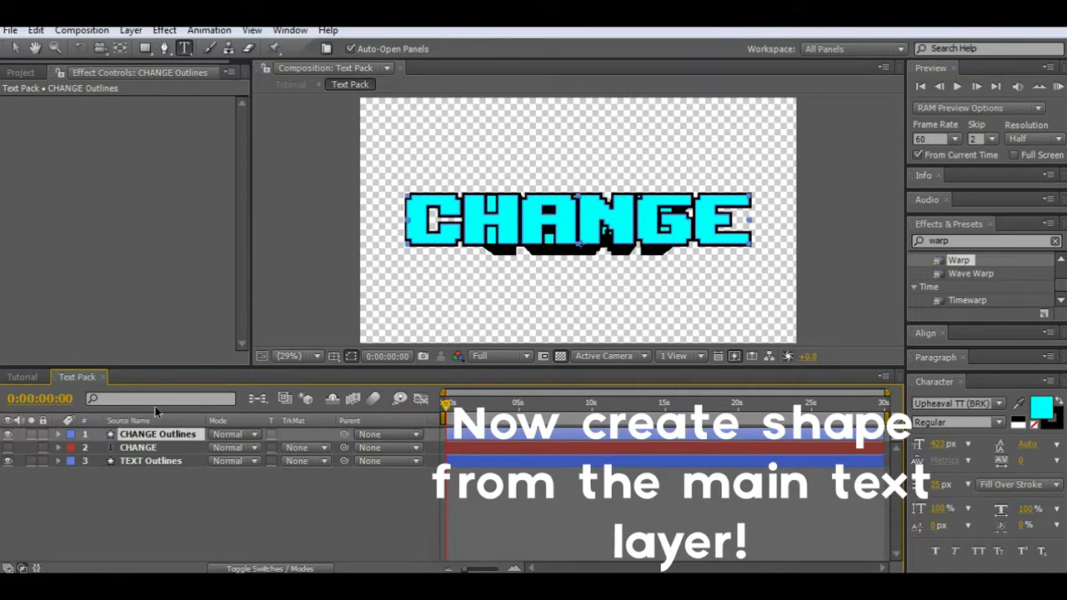
left_click(58, 435)
left_click(59, 487)
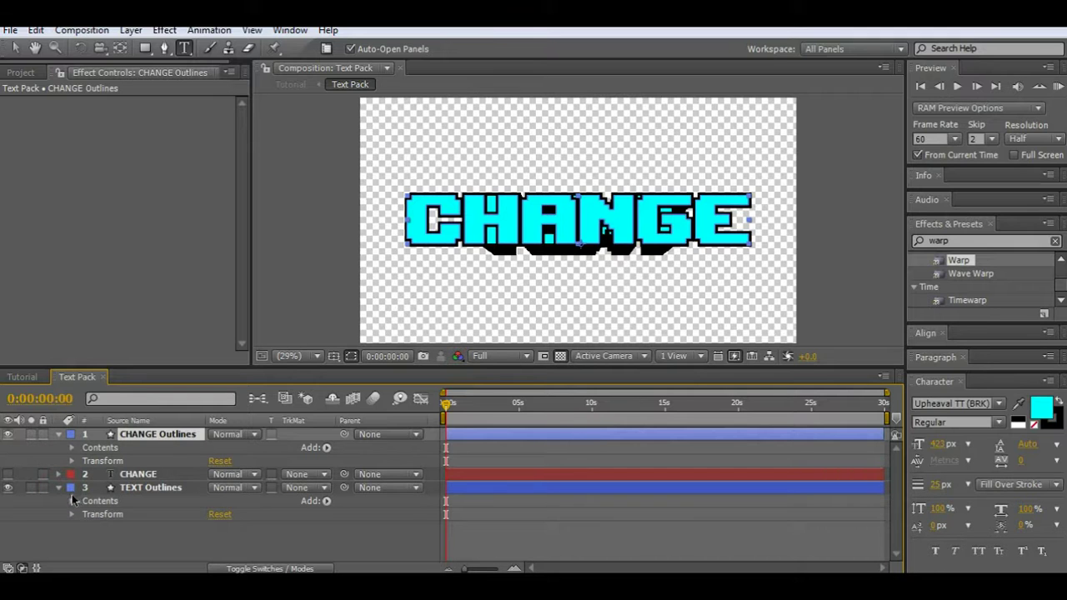
Delete the old T, E, X and T letter groups from the TEXT Outlines contents, keeping Repeater 1, and collapse the layer.
left_click(71, 501)
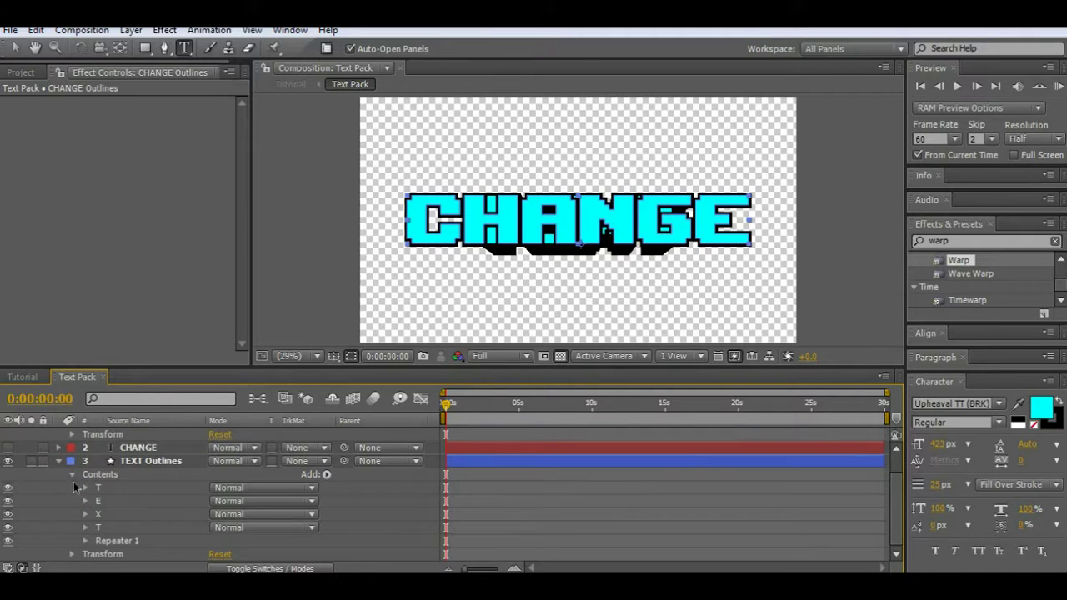
left_click_drag(74, 488, 131, 528)
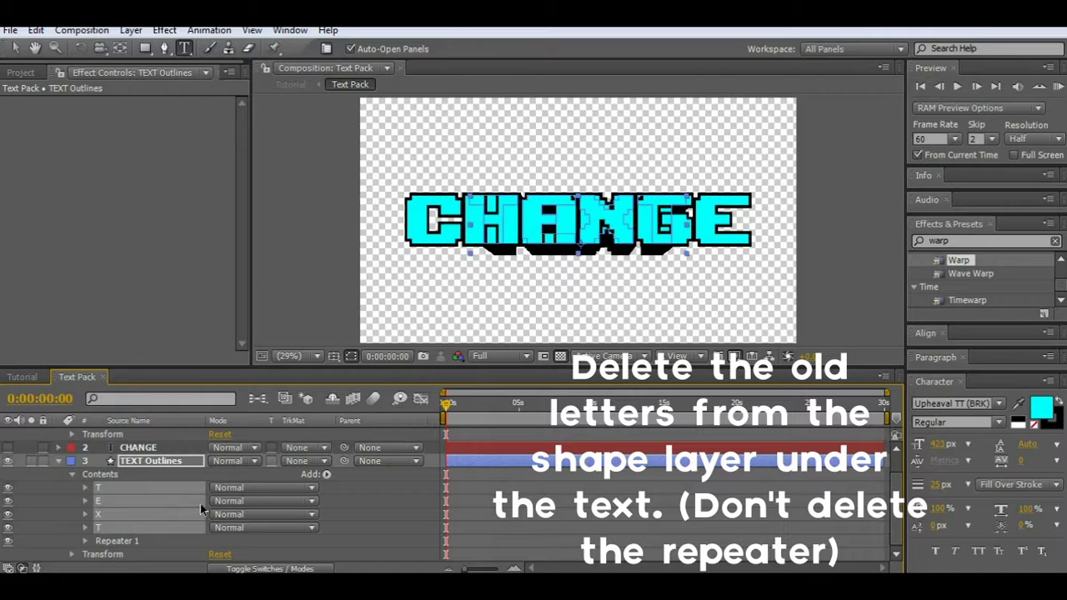
key("Delete")
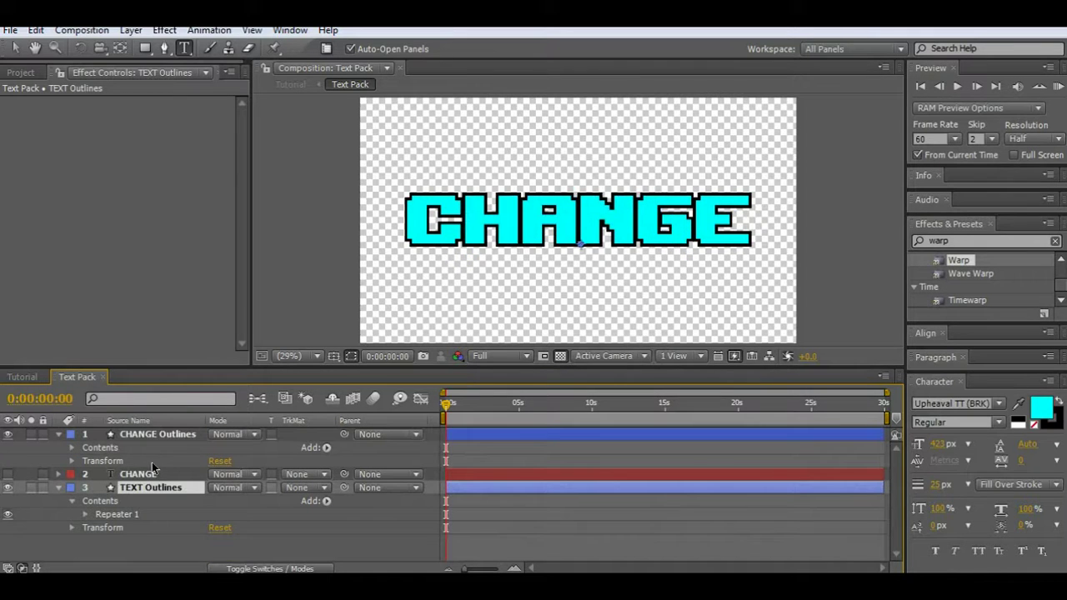
left_click(59, 488)
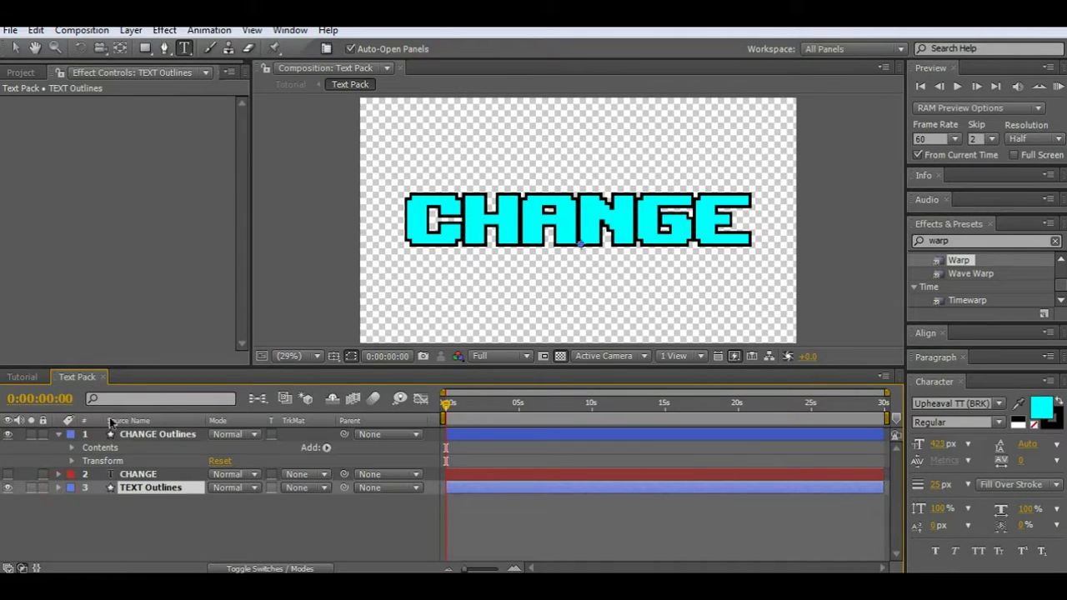
Cut the C, H, A, N, G and E letter groups out of the CHANGE Outlines contents, and delete that shape layer.
left_click(59, 434)
left_click(59, 434)
left_click(72, 447)
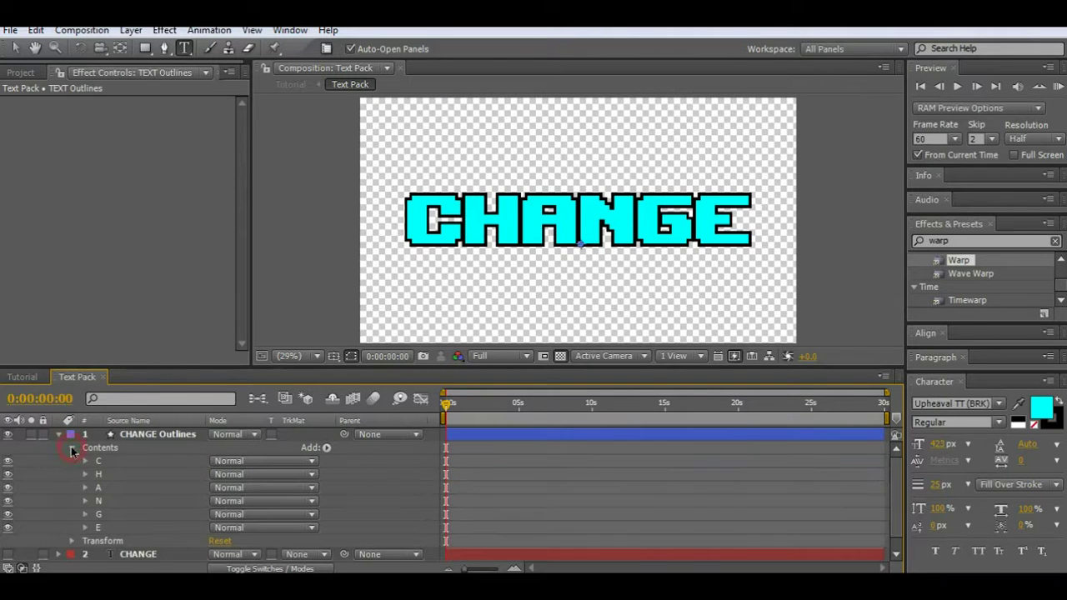
left_click_drag(76, 464, 122, 524)
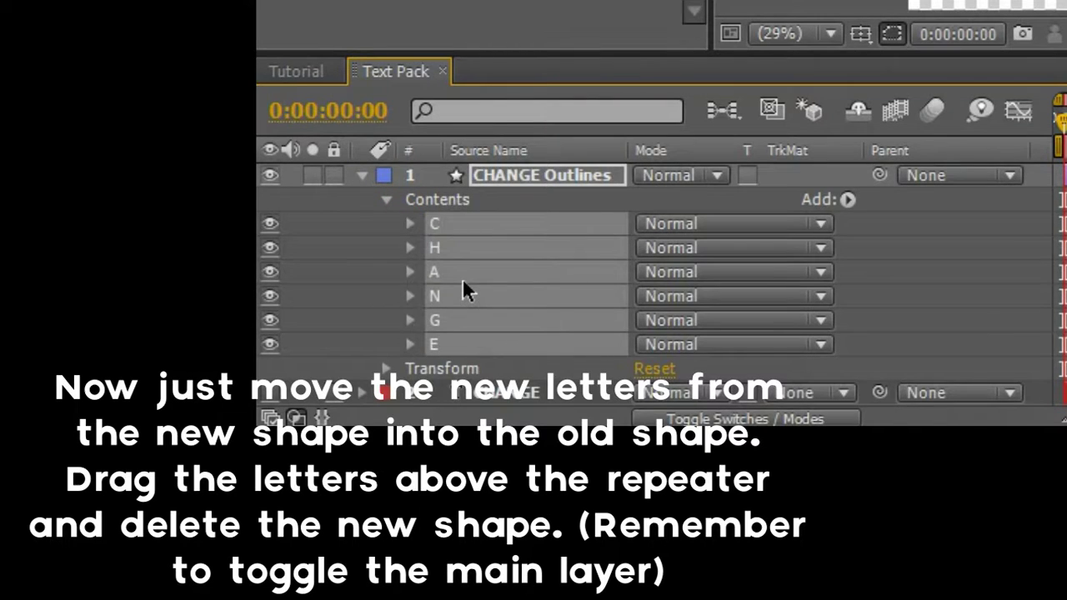
key("ctrl+x")
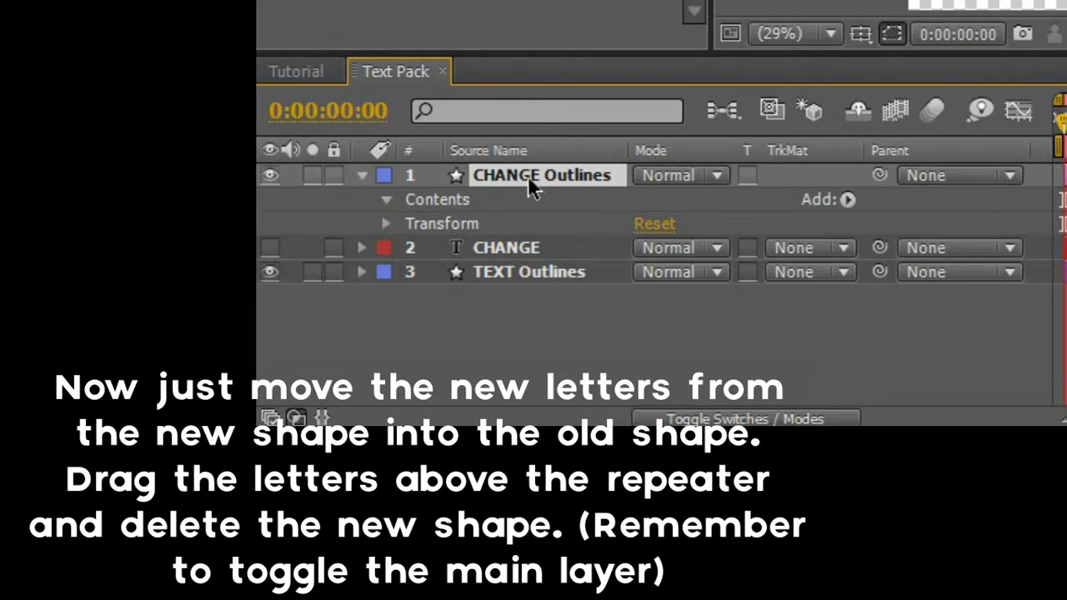
key("Delete")
Paste the cut letter groups into the TEXT Outlines contents and place them above Repeater 1.
left_click(361, 200)
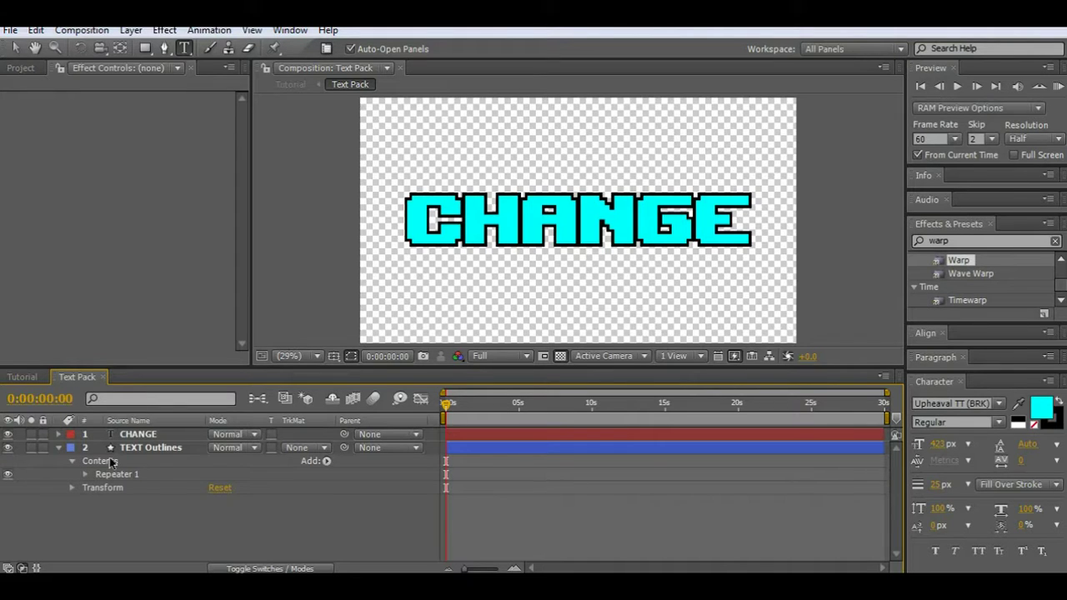
left_click(122, 462)
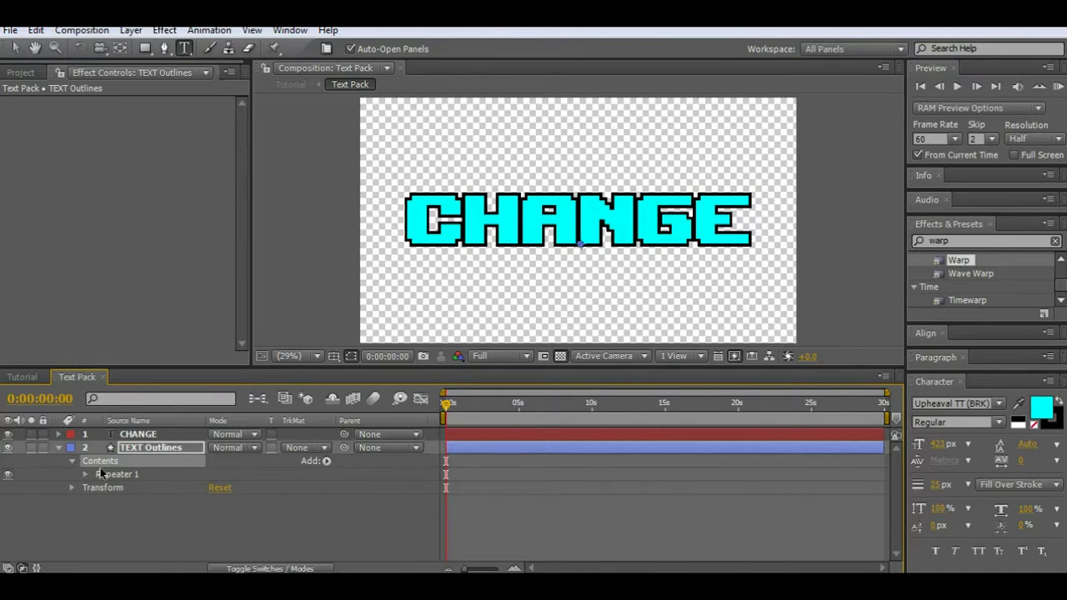
key("ctrl+v")
left_click_drag(123, 517, 123, 467)
Collapse the TEXT Outlines layer and return to the Tutorial composition.
left_click(64, 451)
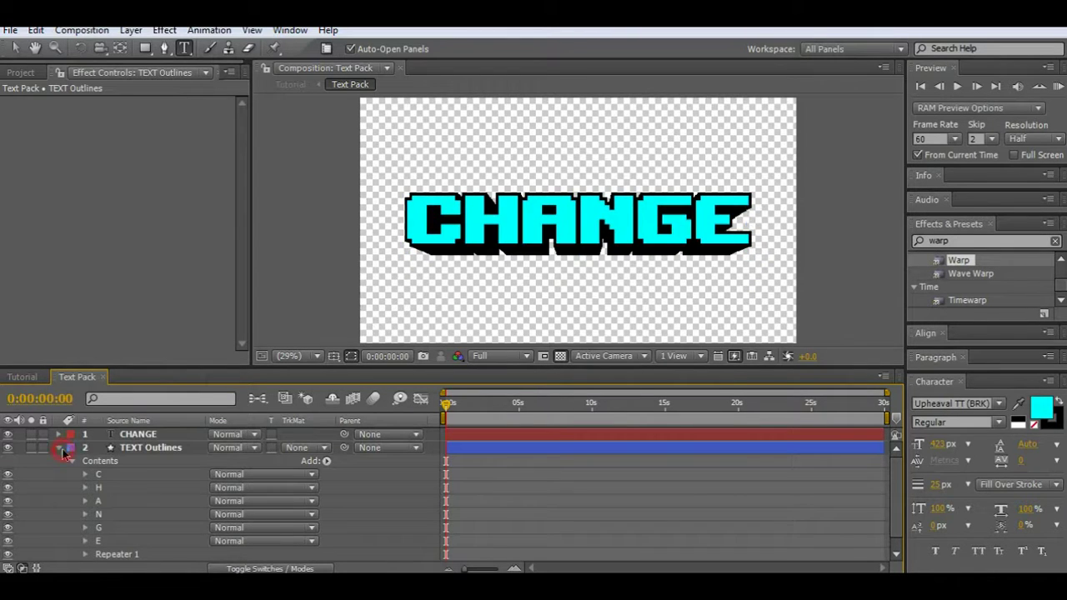
left_click(60, 451)
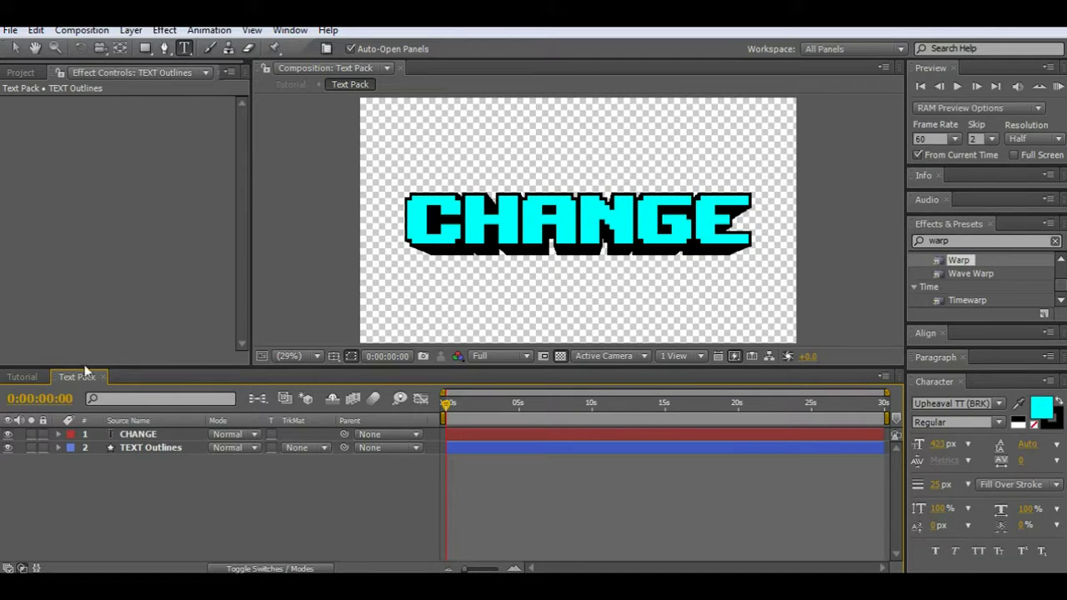
left_click(33, 377)
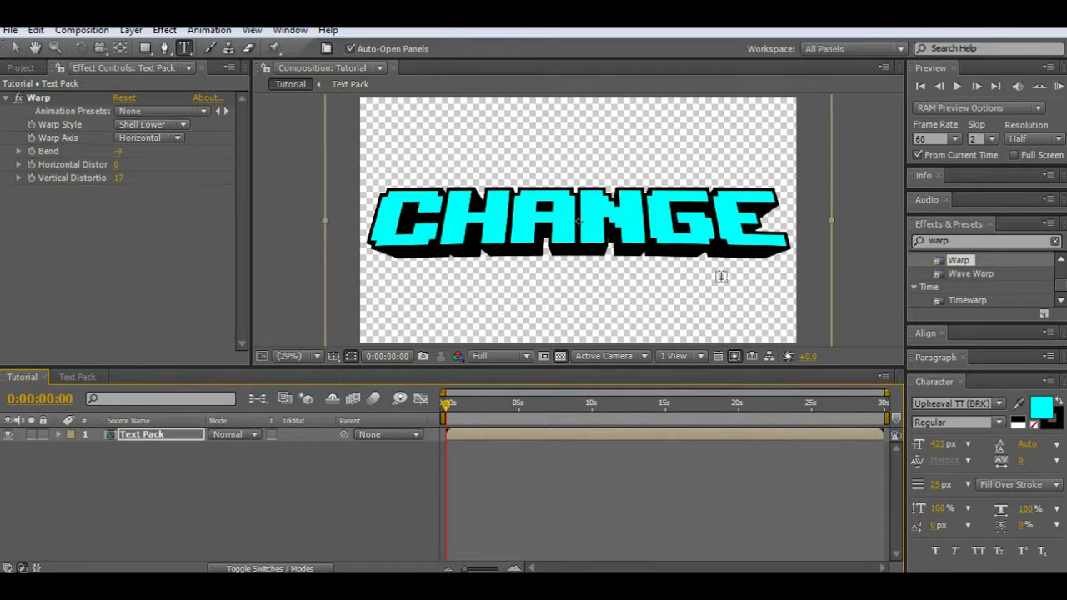